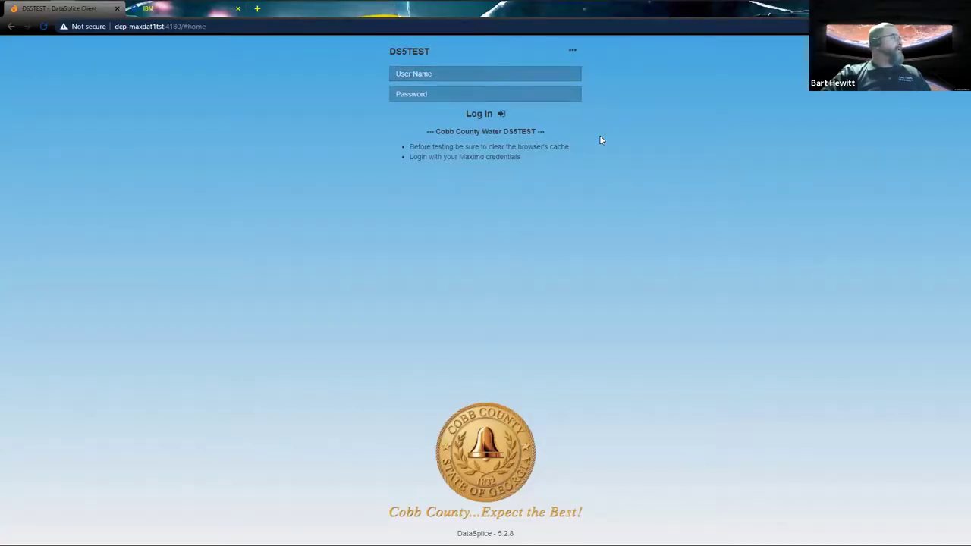
Log in to DS5TEST with the Maximo user name and password
left_click(546, 73)
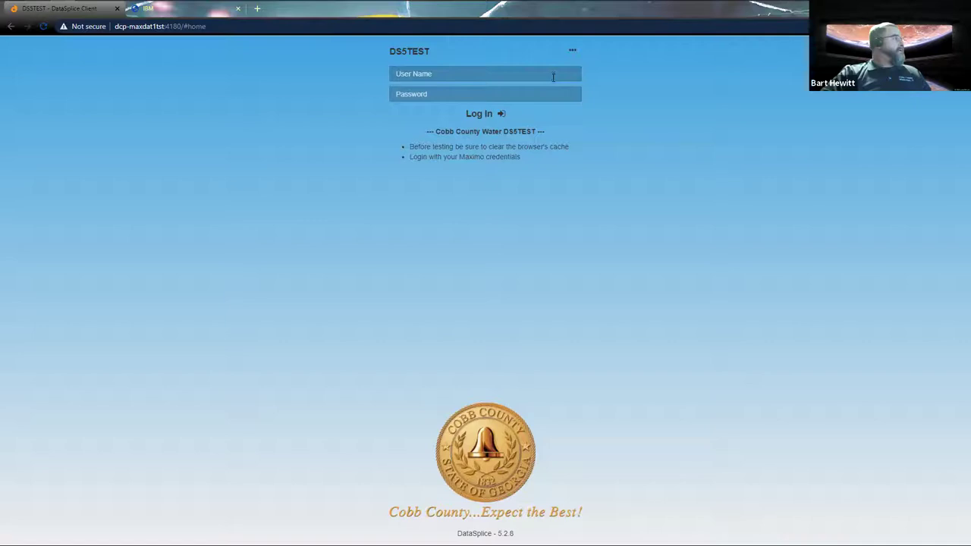
left_click(553, 76)
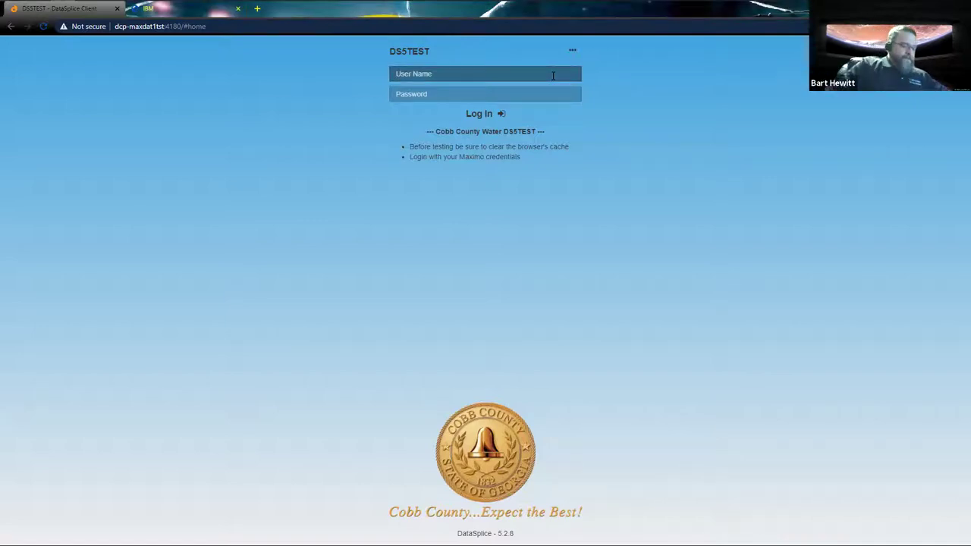
type("hewitt")
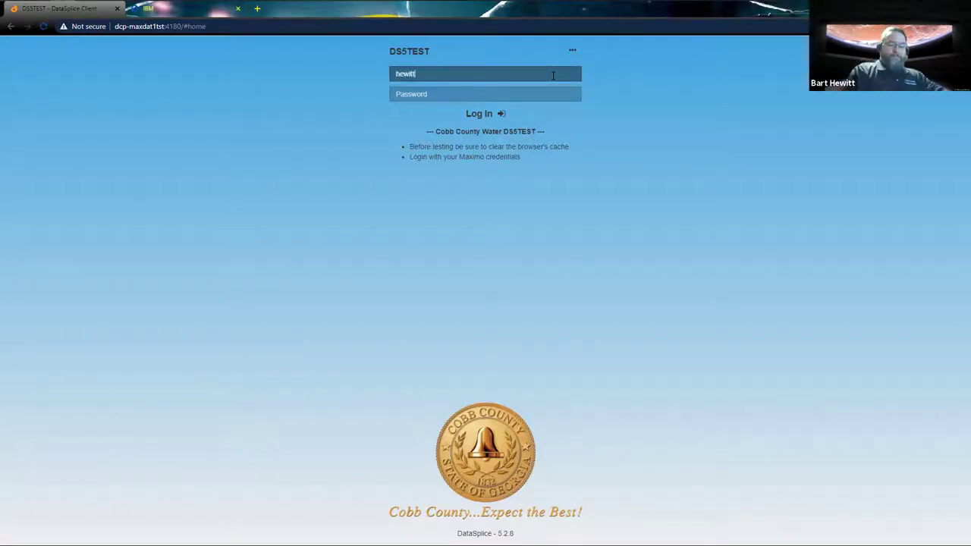
type("0264")
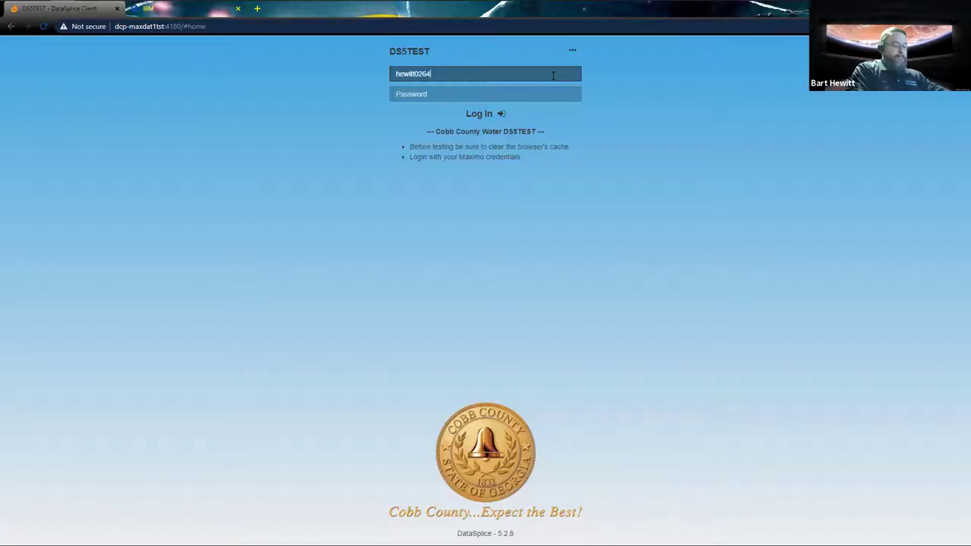
type("72")
key("Tab")
type("********")
key("Return")
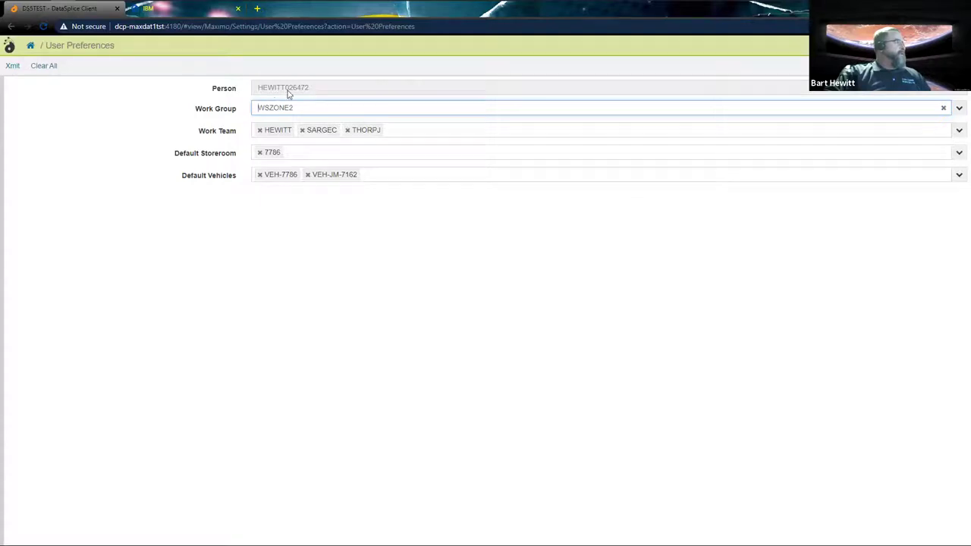
left_click(959, 110)
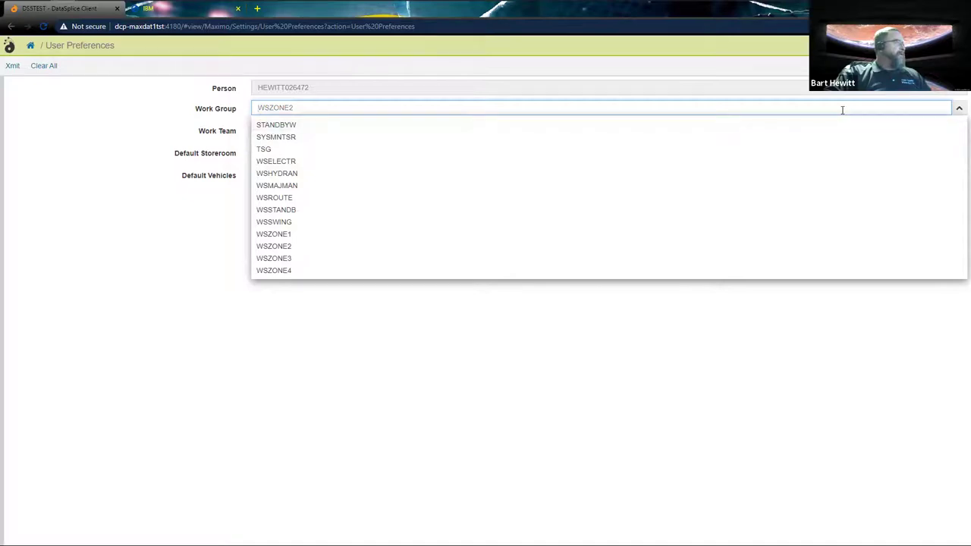
left_click(142, 123)
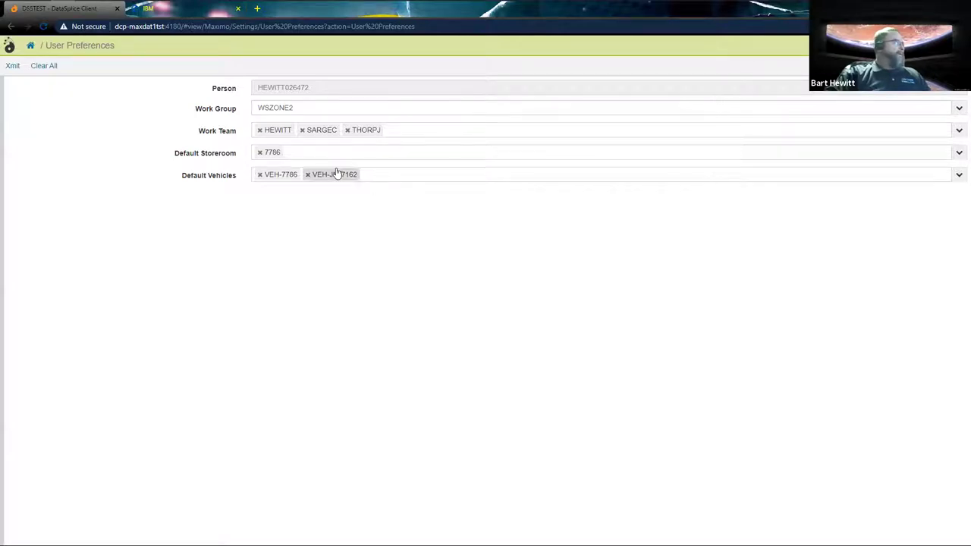
Run Xmit to synchronize offline data, then close the finished synchronization summary
left_click(12, 67)
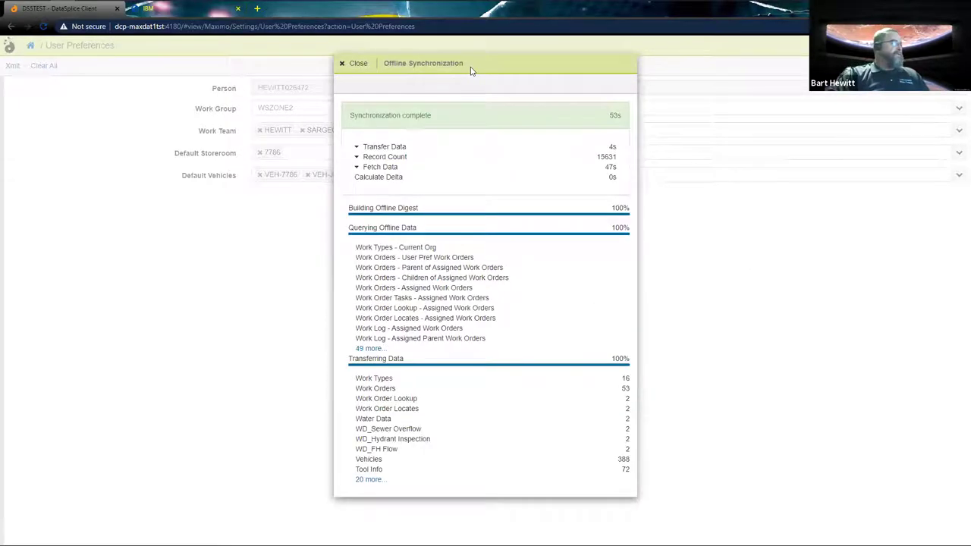
left_click(352, 67)
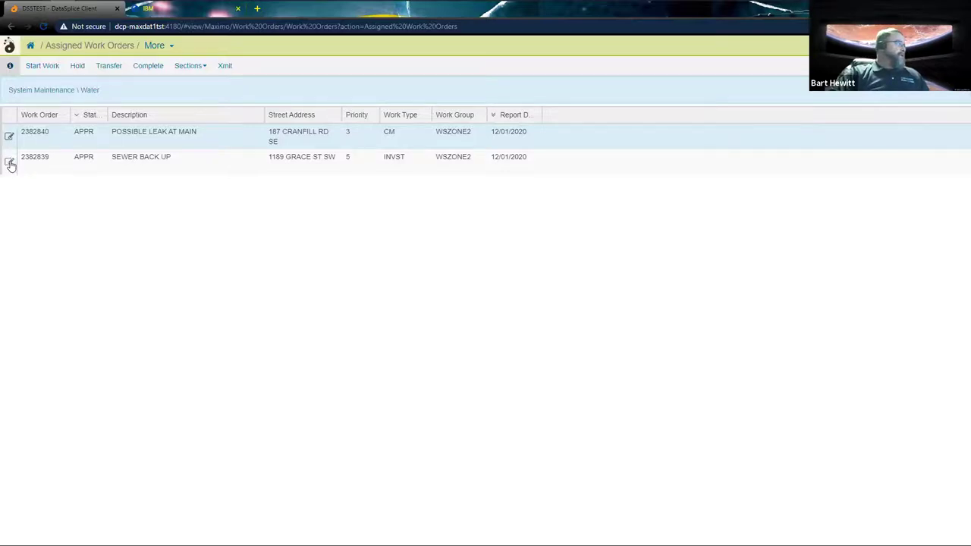
left_click(10, 164)
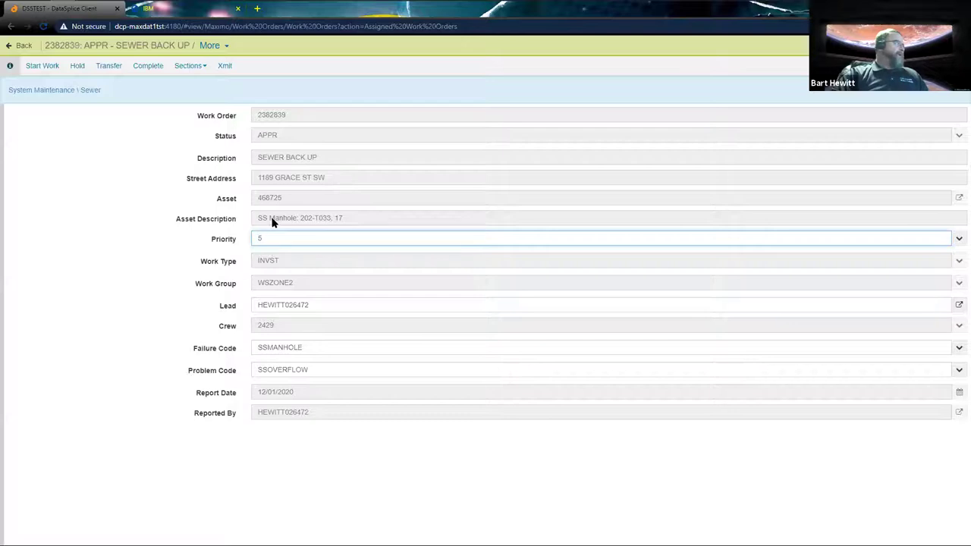
Start work on 2382839 with an 11:00 AM labor start, confirming the team and default vehicles
left_click(50, 67)
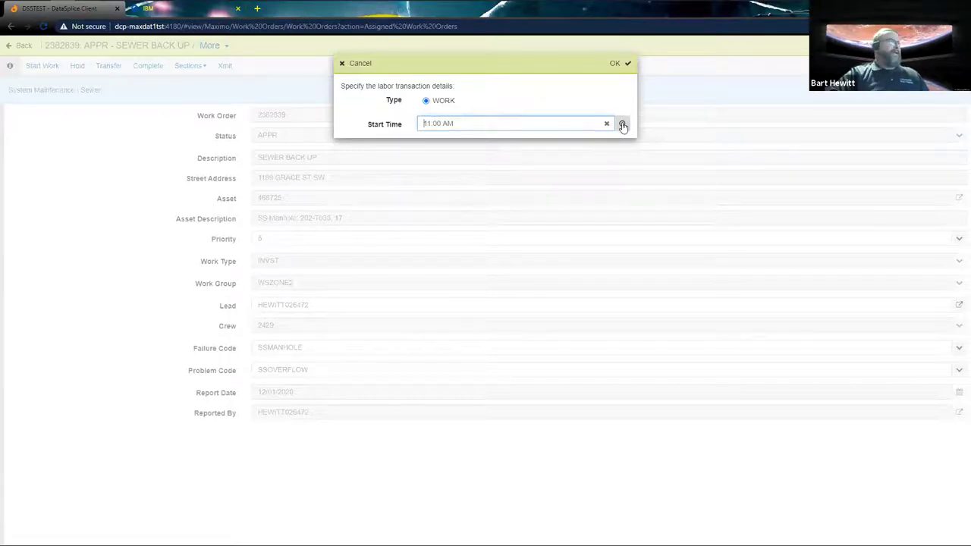
left_click(617, 68)
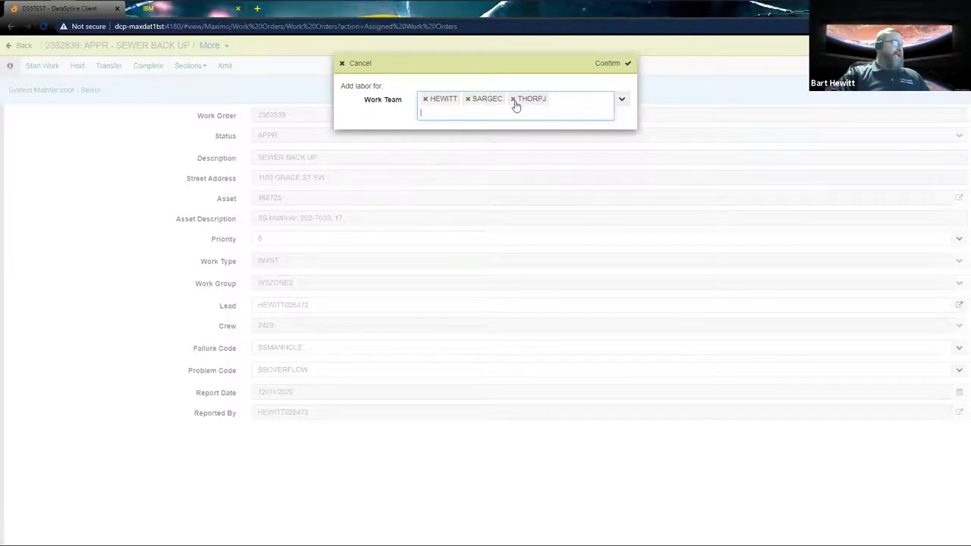
left_click(623, 99)
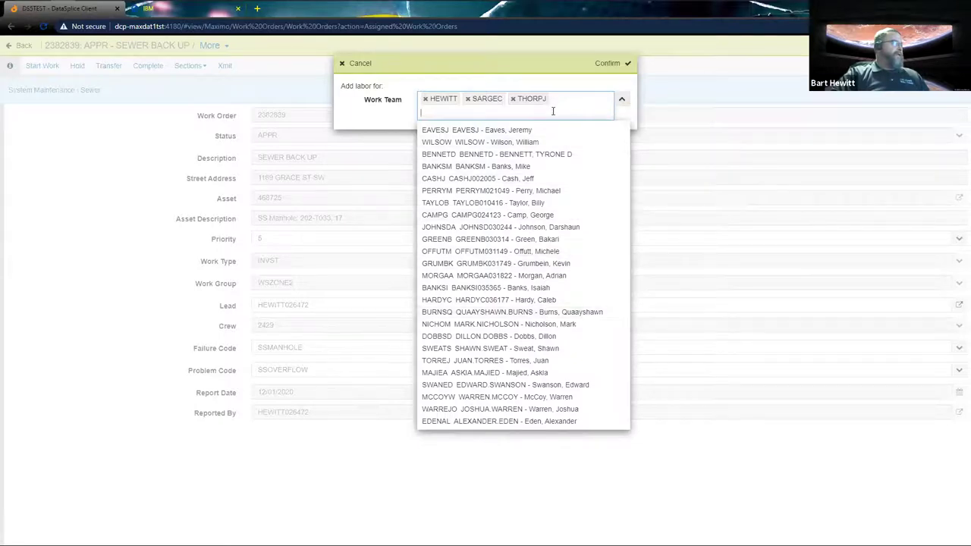
left_click(607, 65)
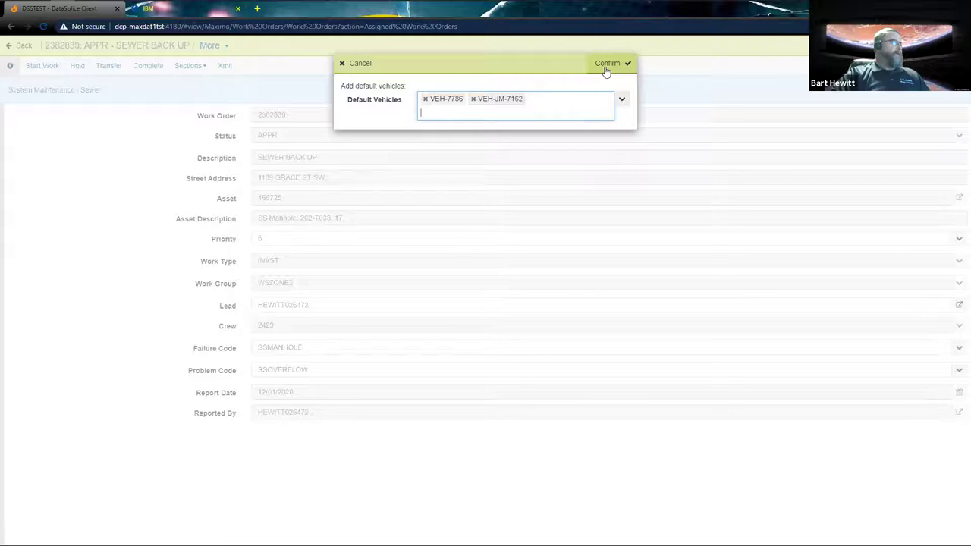
left_click(607, 68)
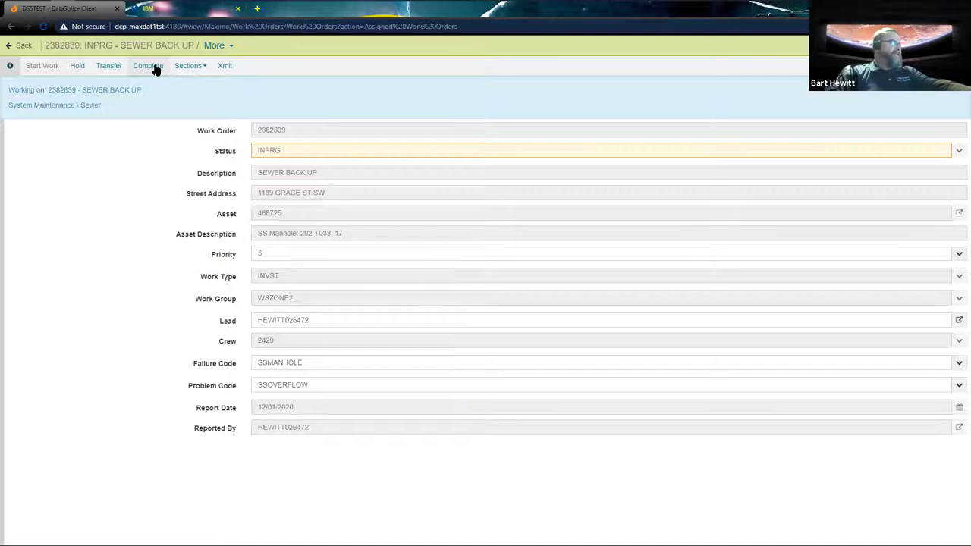
Complete the order with the details note 'Manhole spilling grey water'
left_click(153, 66)
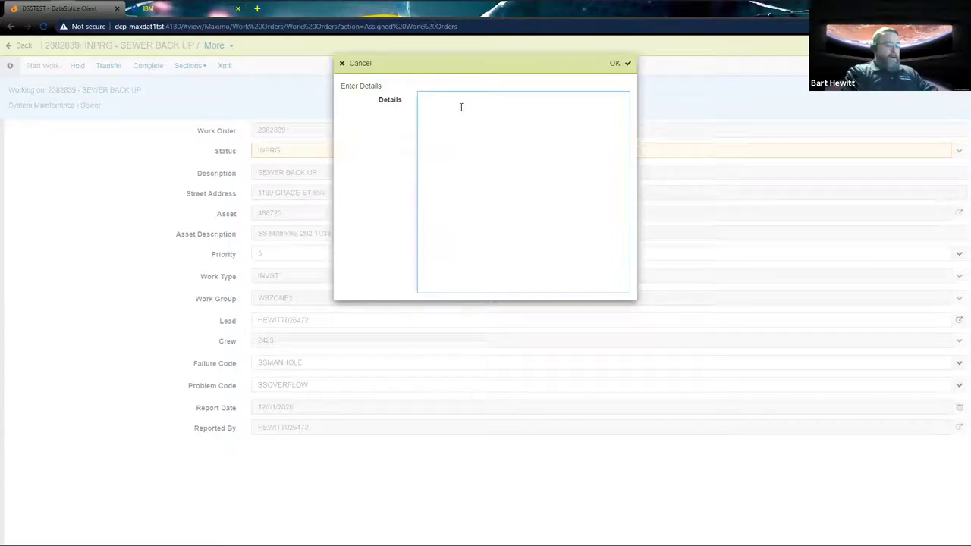
type("Manhole spilling gre")
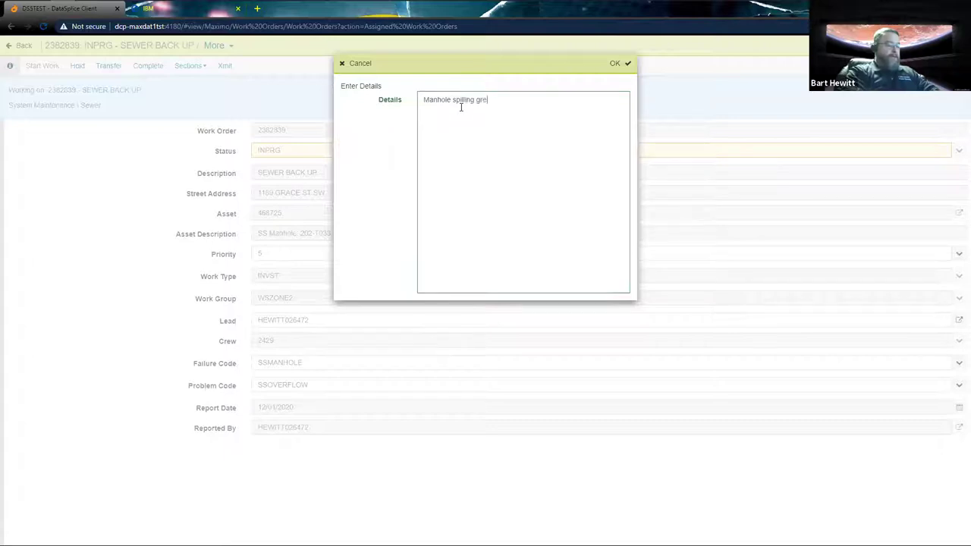
type("y water")
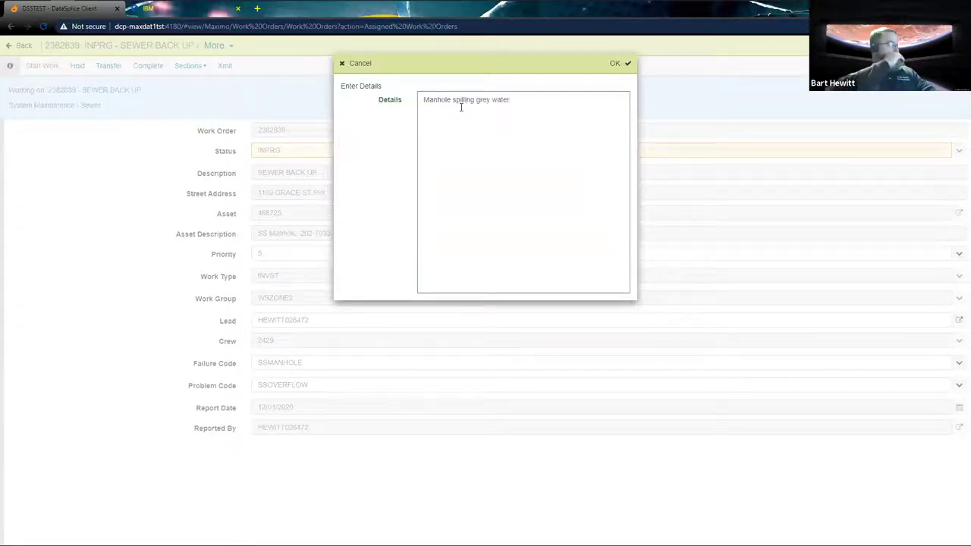
left_click(621, 63)
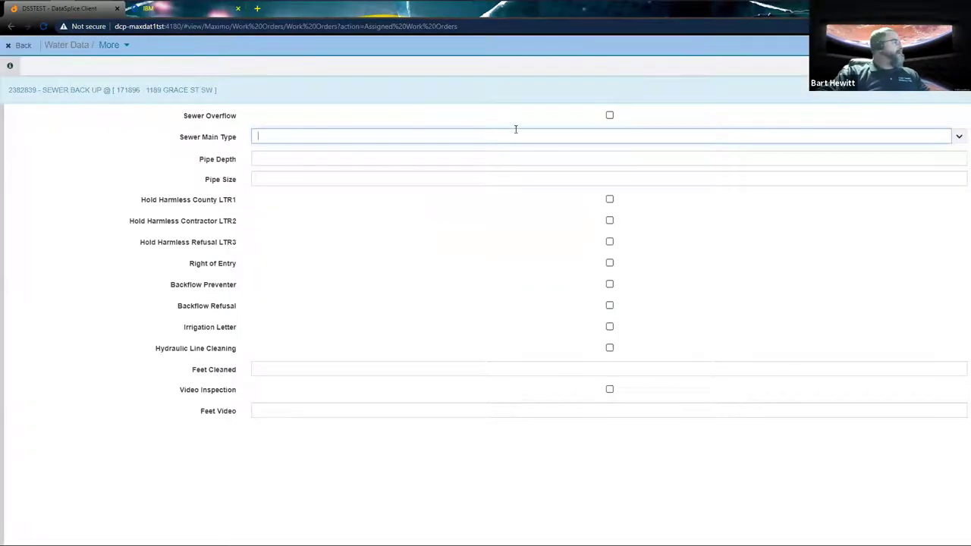
Record that a sewer overflow occurred, enter 123456, and set Basin to 1
left_click(610, 117)
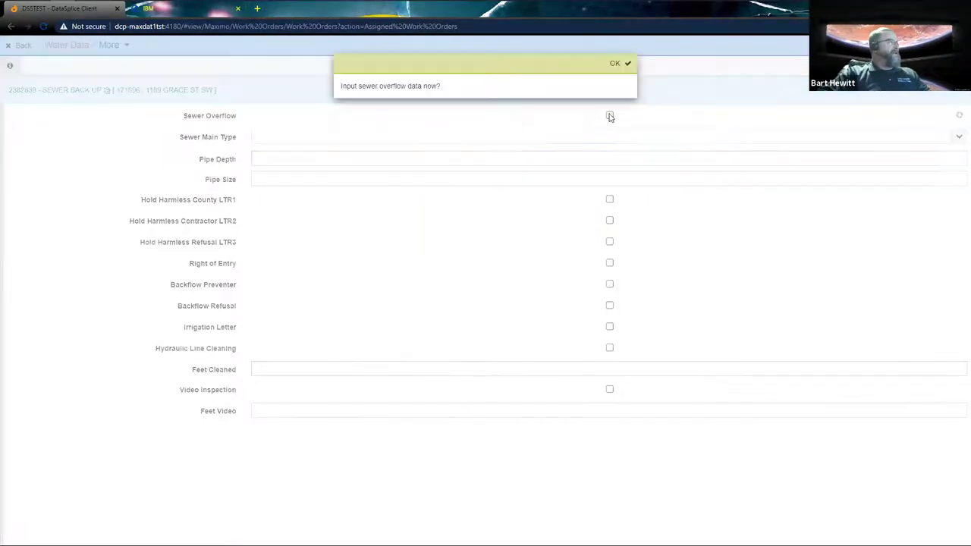
left_click(618, 63)
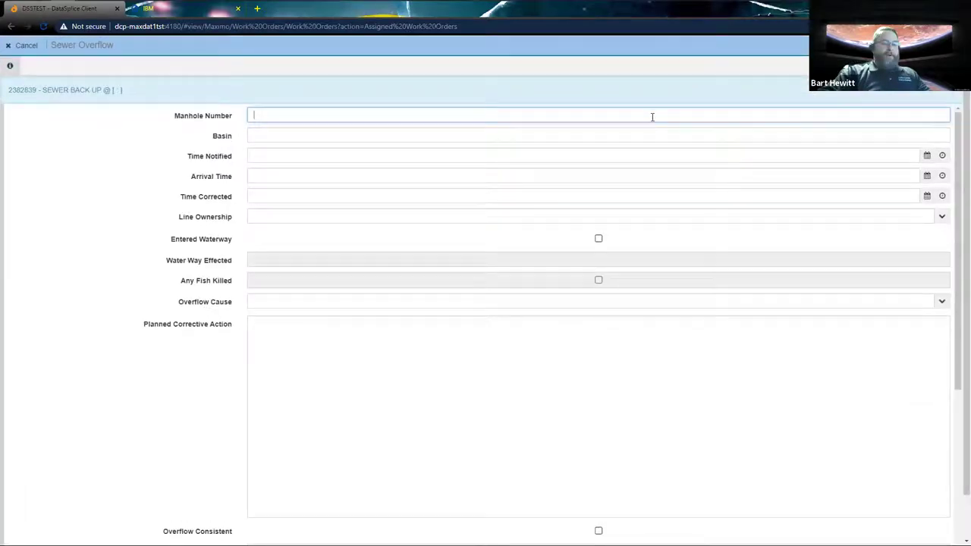
type("123456")
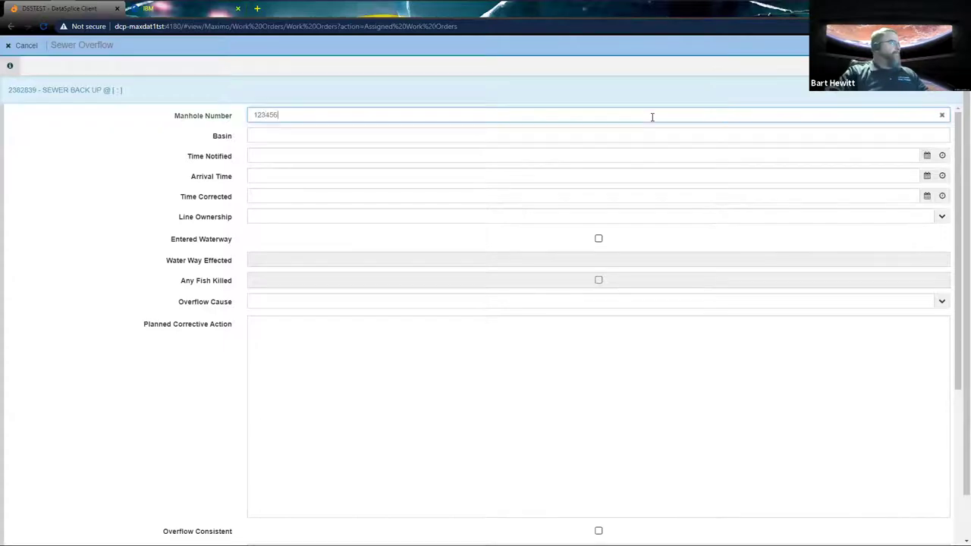
left_click(661, 133)
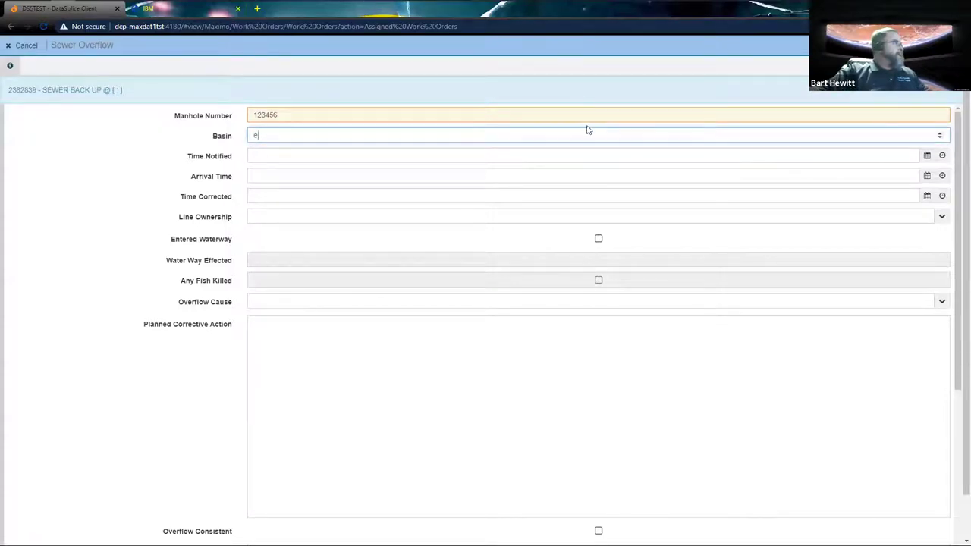
left_click(943, 134)
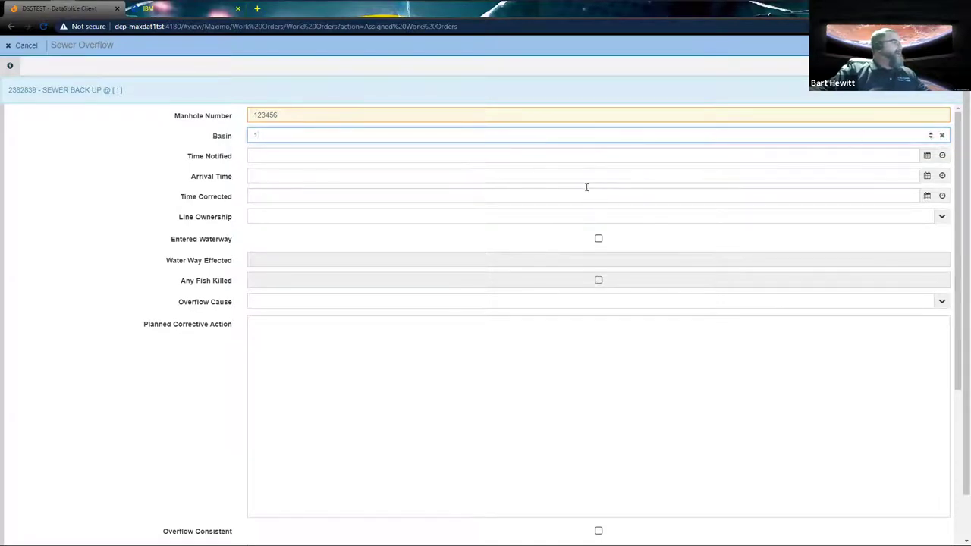
Set the overflow's Time Notified to the 10 AM hour
left_click(535, 157)
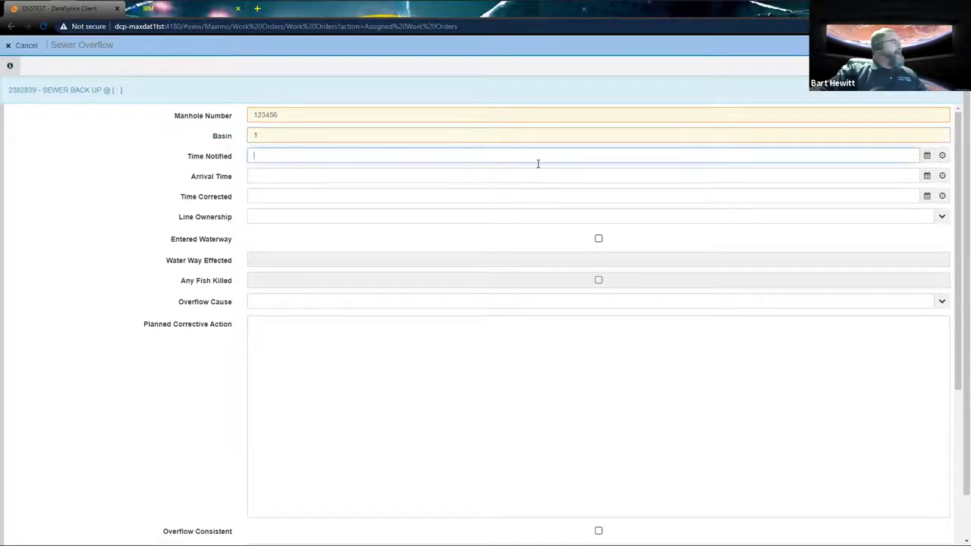
left_click(943, 156)
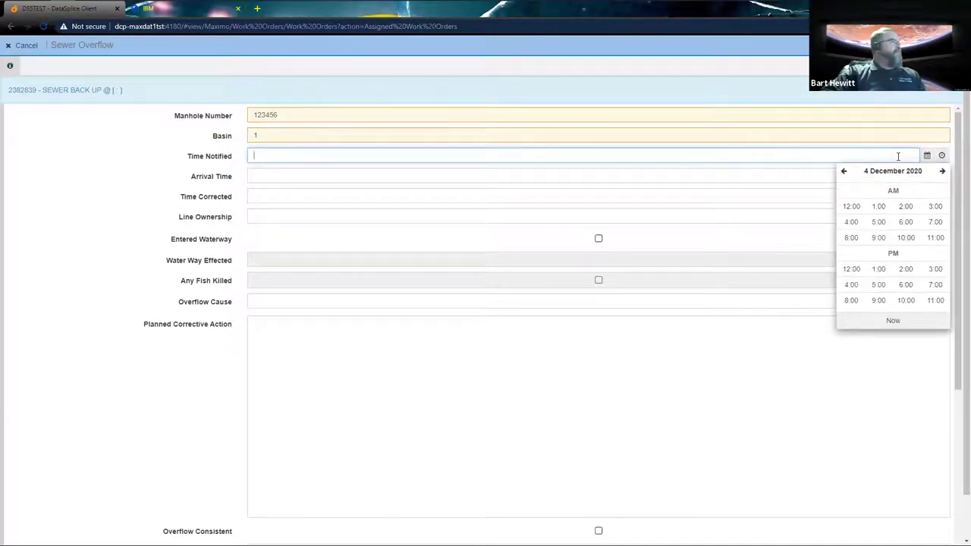
left_click(927, 156)
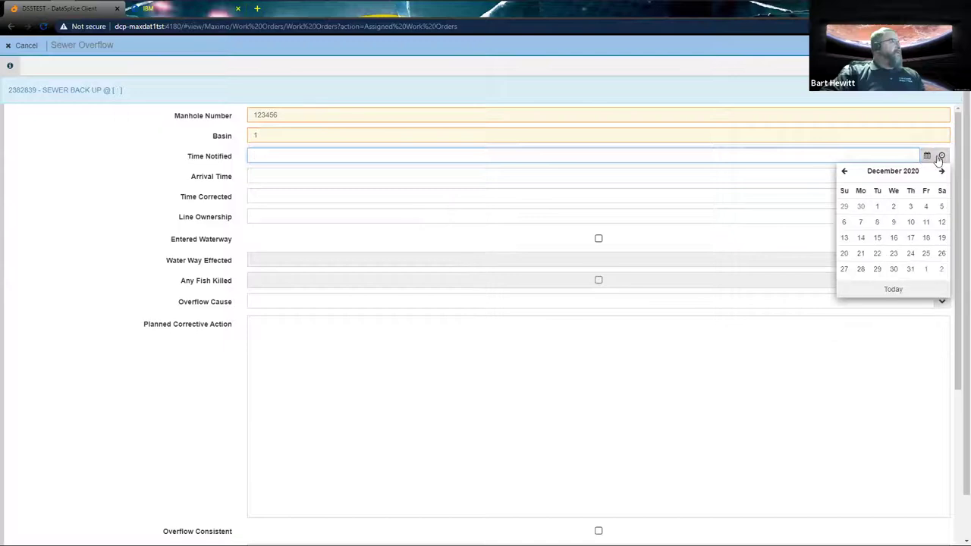
left_click(941, 156)
left_click(941, 157)
left_click(941, 156)
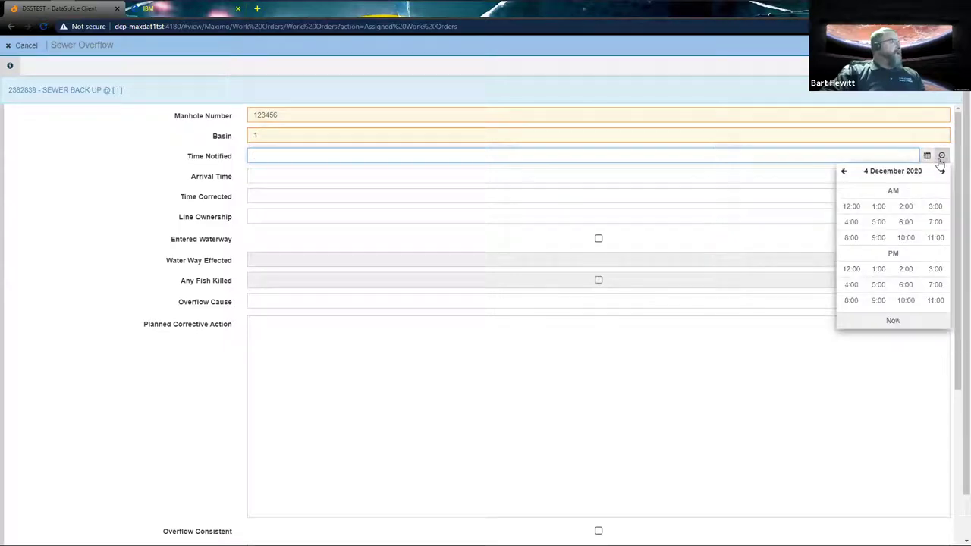
left_click(895, 322)
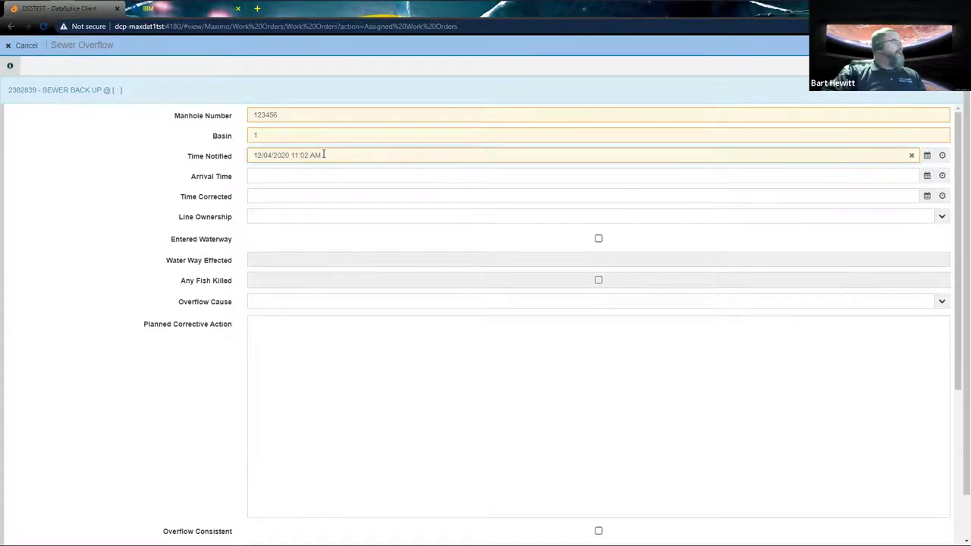
left_click(942, 155)
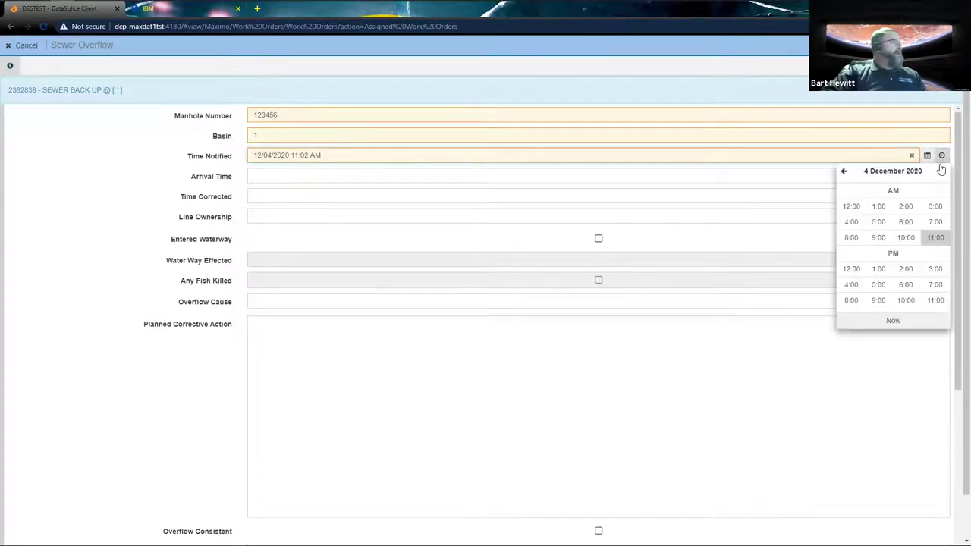
left_click(907, 239)
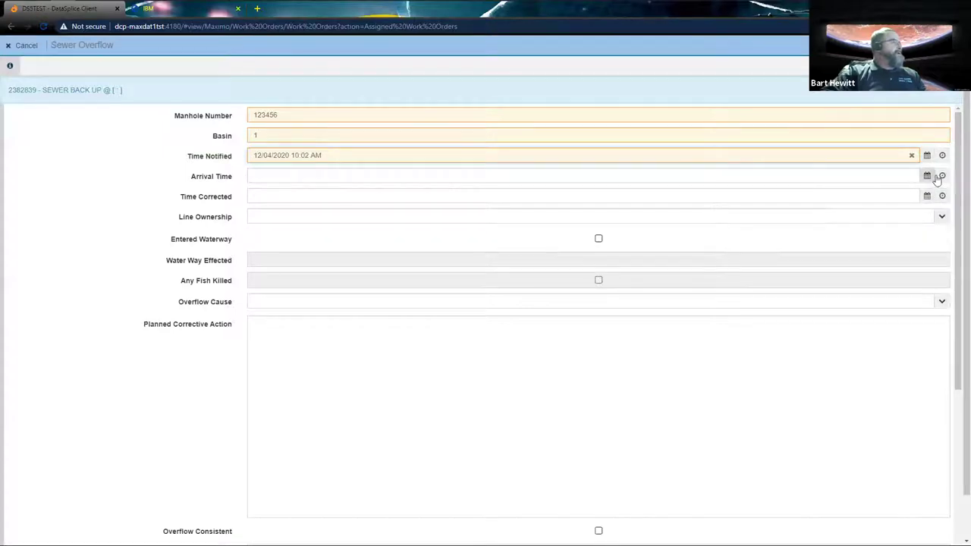
Set Arrival Time to 11:00 AM and Time Corrected to 11:05 AM
left_click(941, 176)
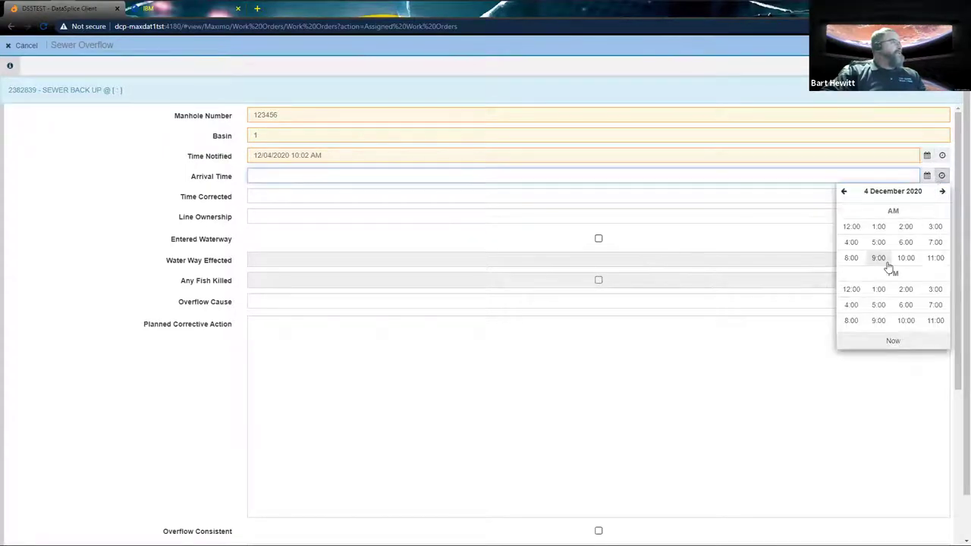
left_click(932, 259)
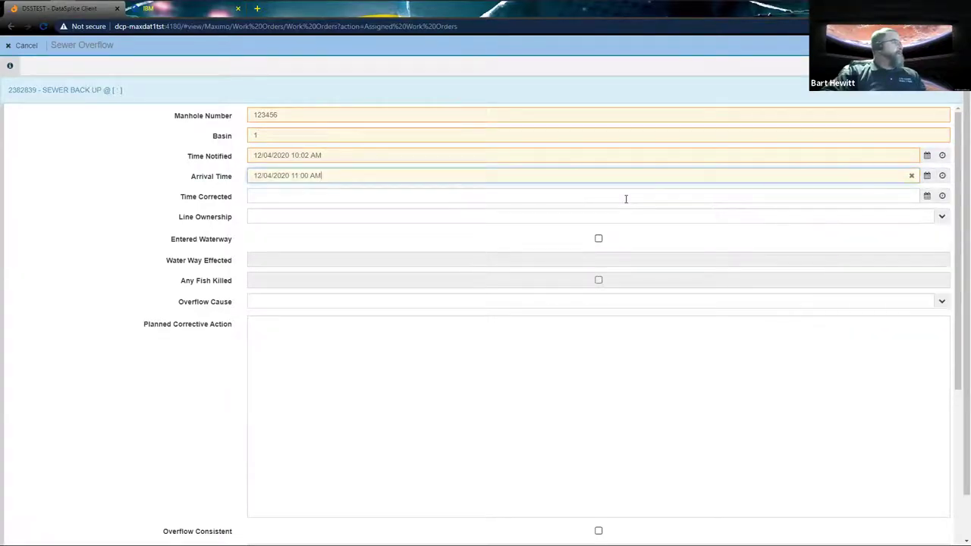
left_click(942, 196)
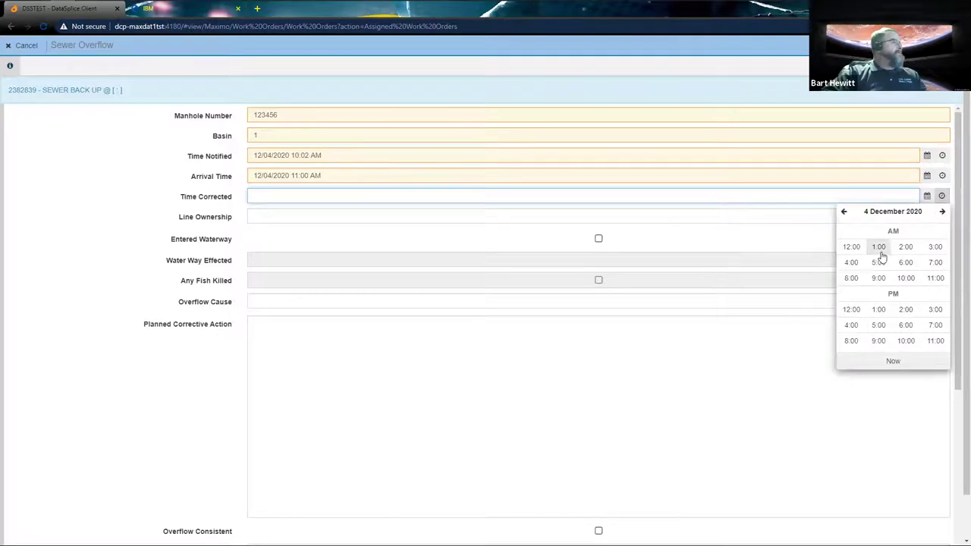
left_click(932, 279)
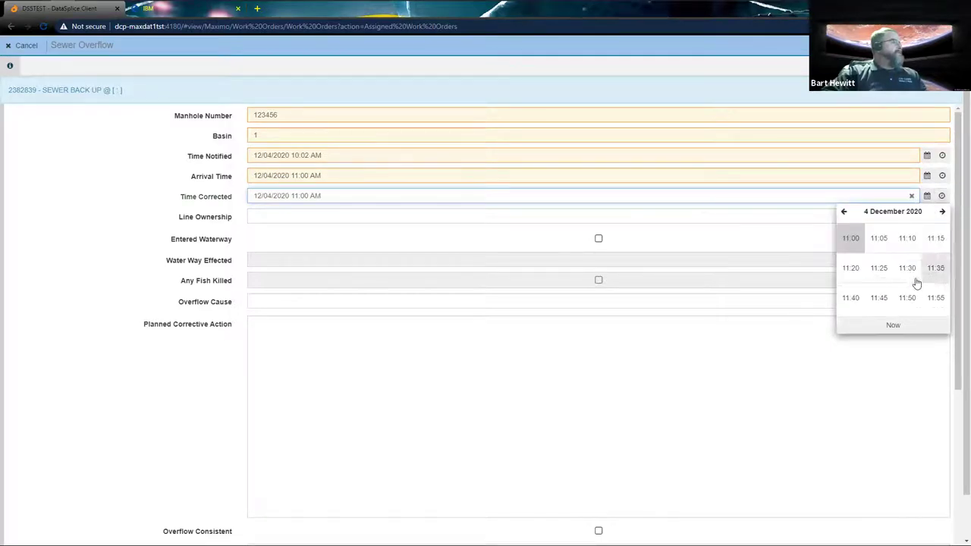
left_click(873, 246)
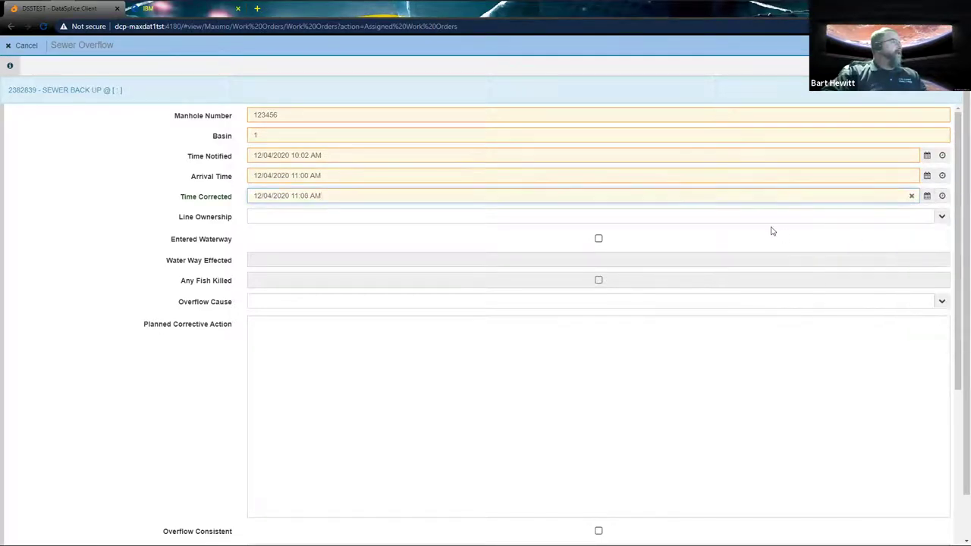
Set Line Ownership to COBB COUNTY, Overflow Cause to GREASE, and corrective action text 'corrective action'
left_click(653, 219)
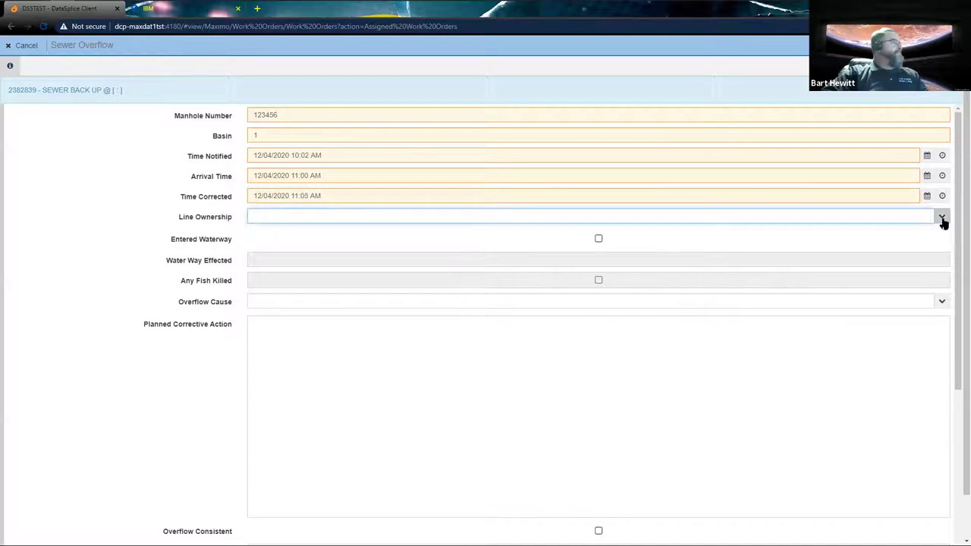
left_click(942, 218)
left_click(725, 235)
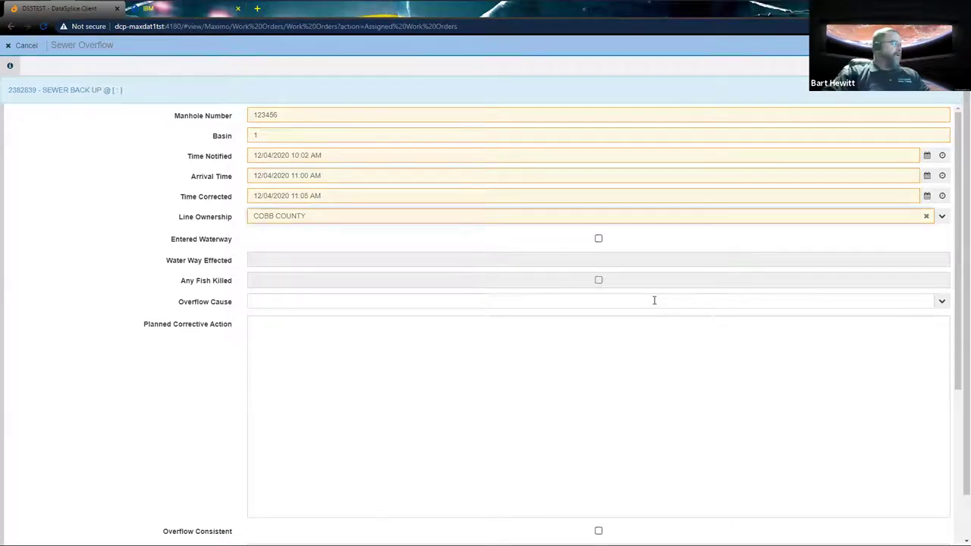
left_click(942, 301)
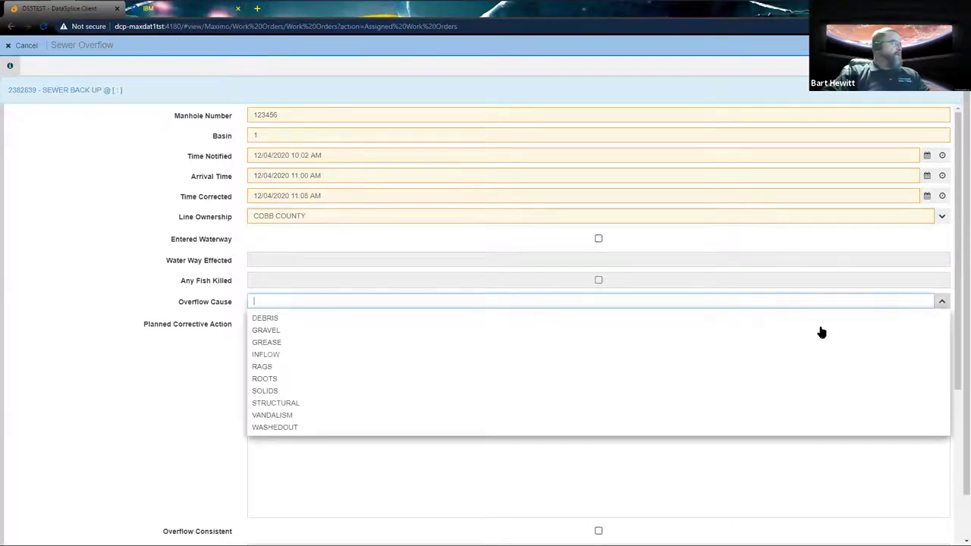
left_click(634, 346)
left_click(631, 369)
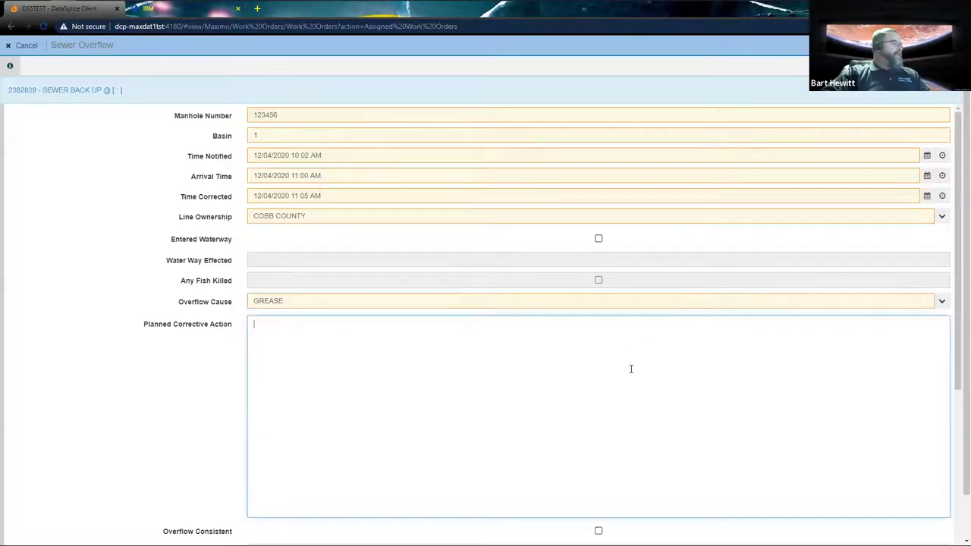
type("cor")
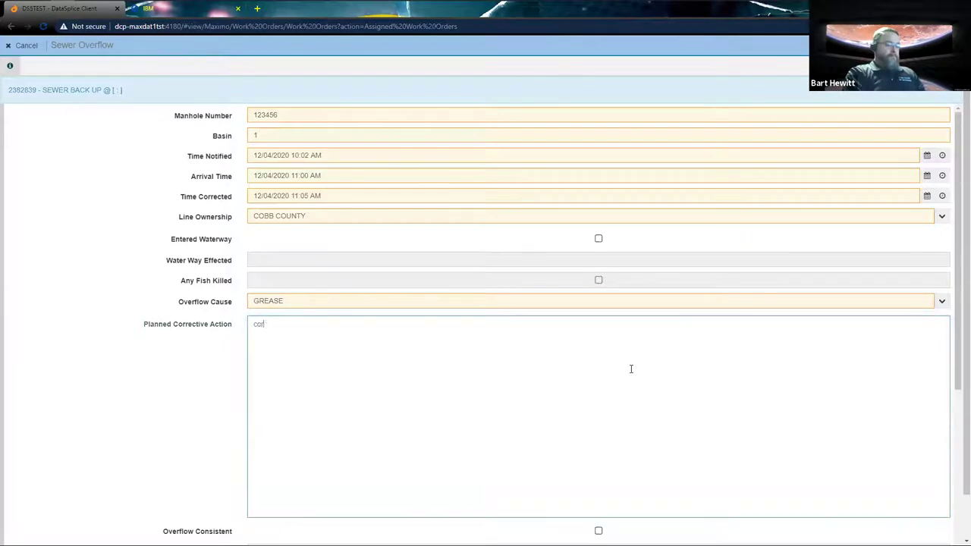
type("rective action")
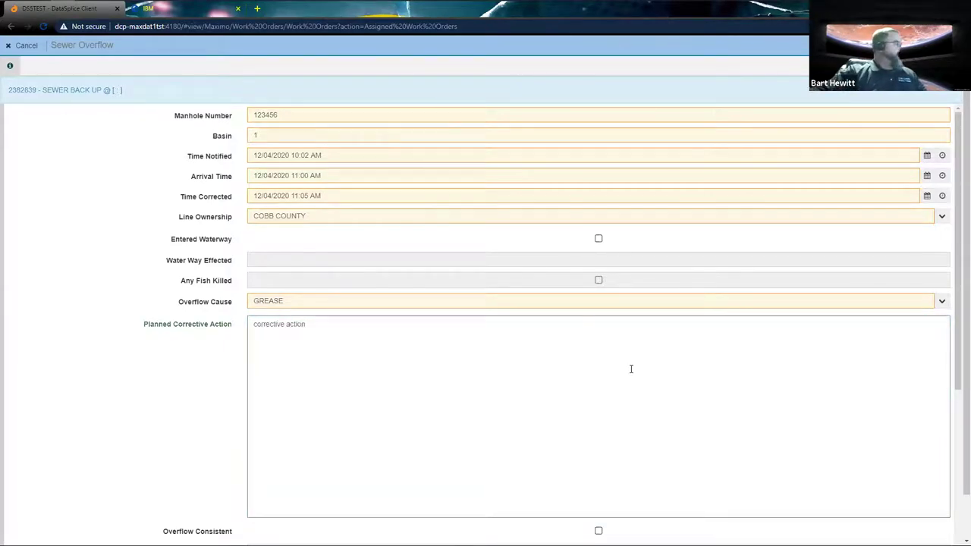
scroll(657, 496, "down", 5)
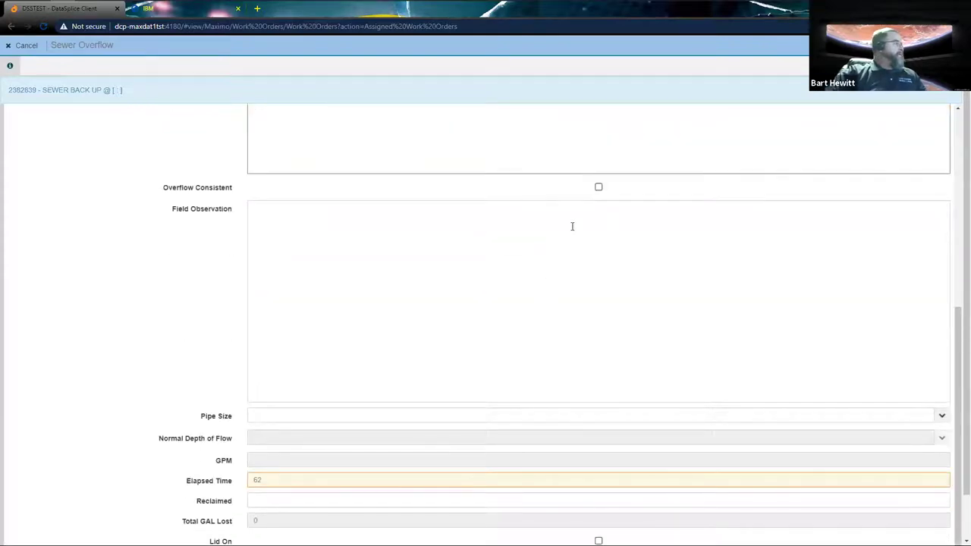
Mark the overflow consistent, with pipe size 10, flow depth 4 and lid on, then exit the form
left_click(598, 187)
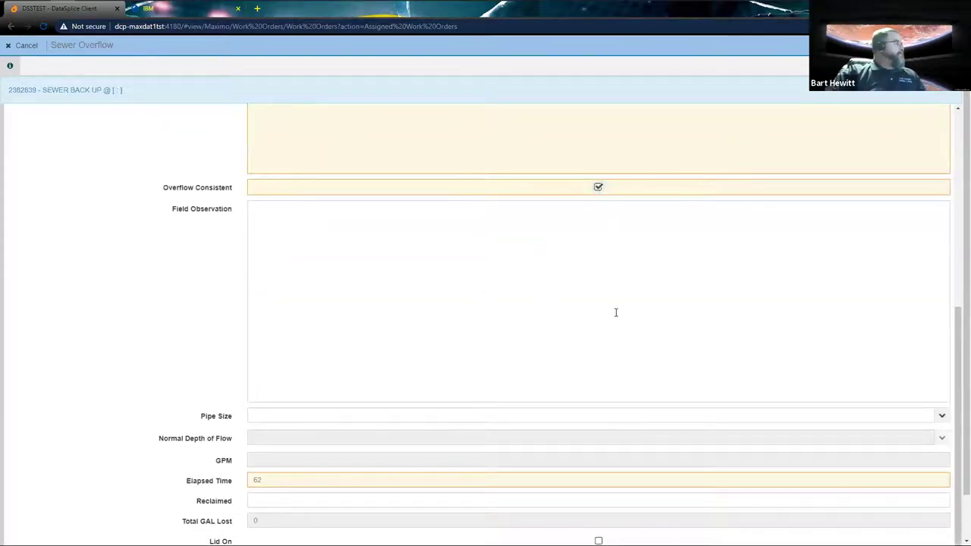
left_click(613, 314)
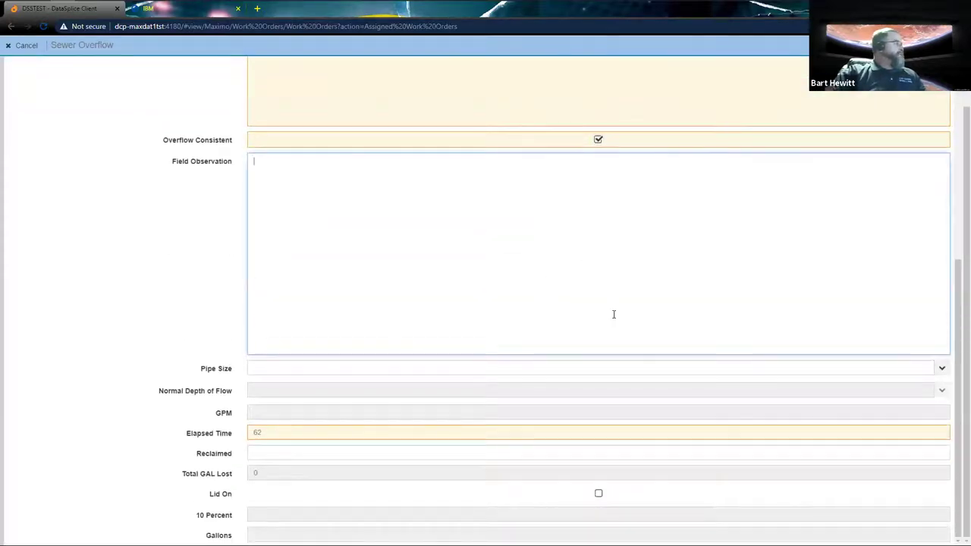
left_click(943, 370)
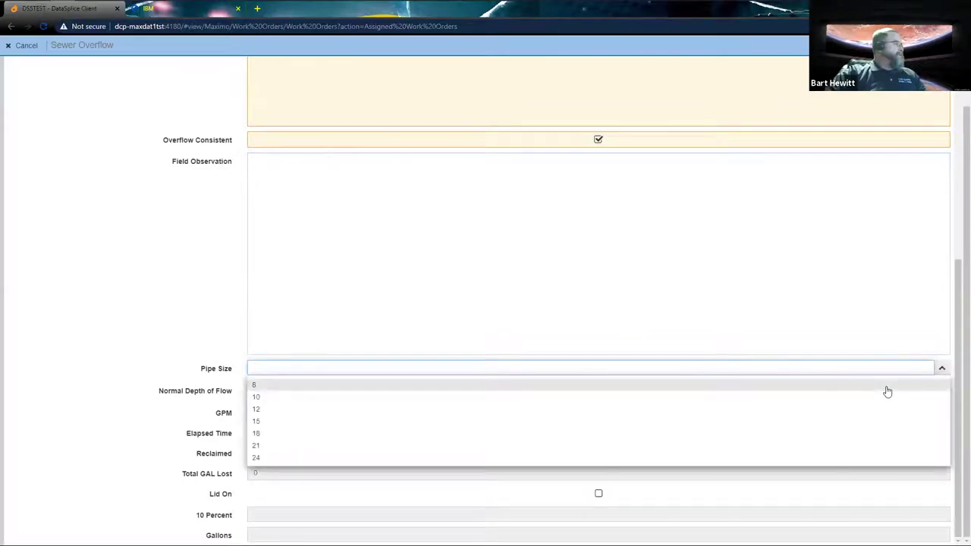
left_click(890, 396)
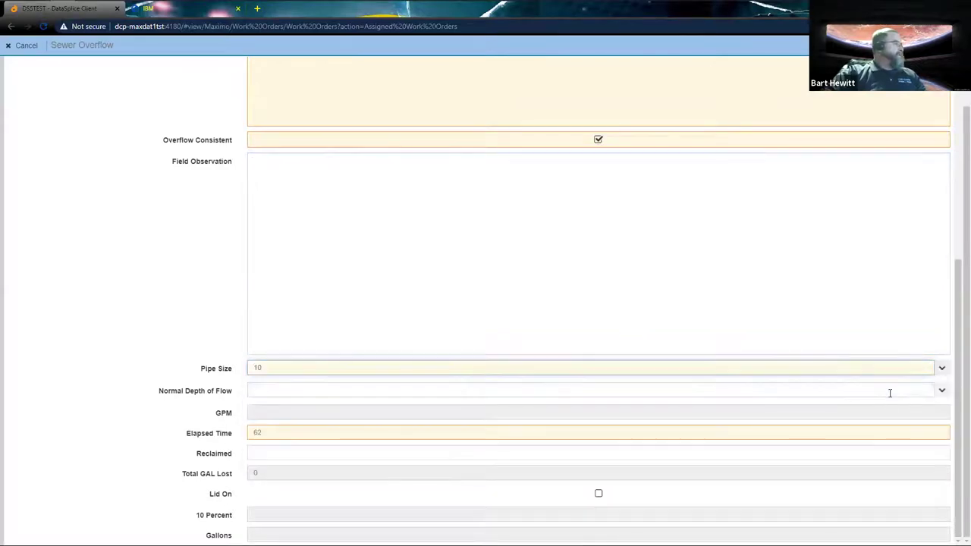
left_click(942, 390)
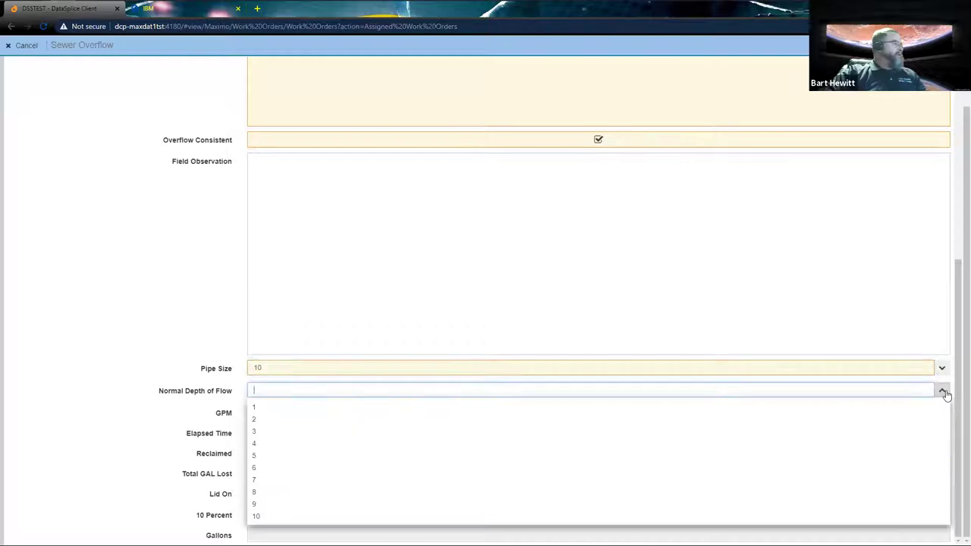
left_click(661, 447)
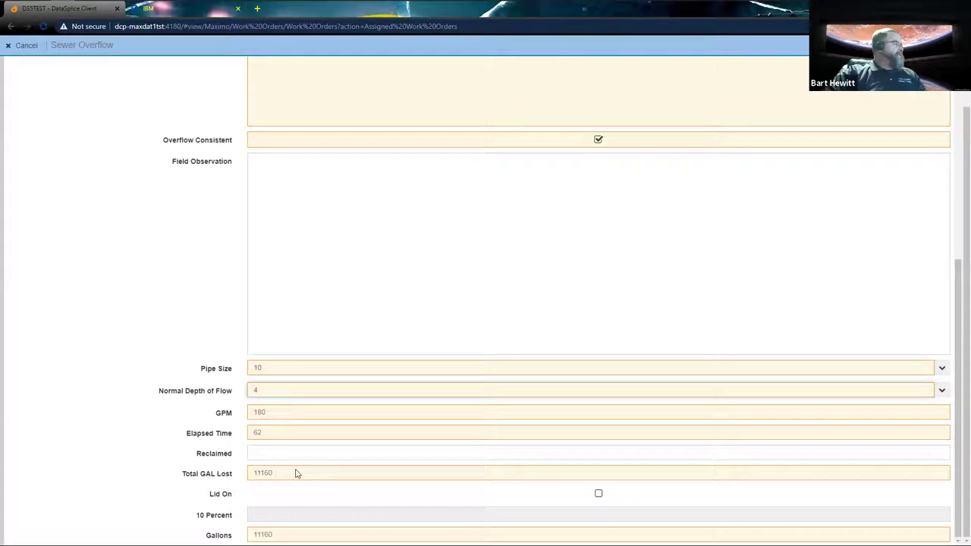
left_click(596, 494)
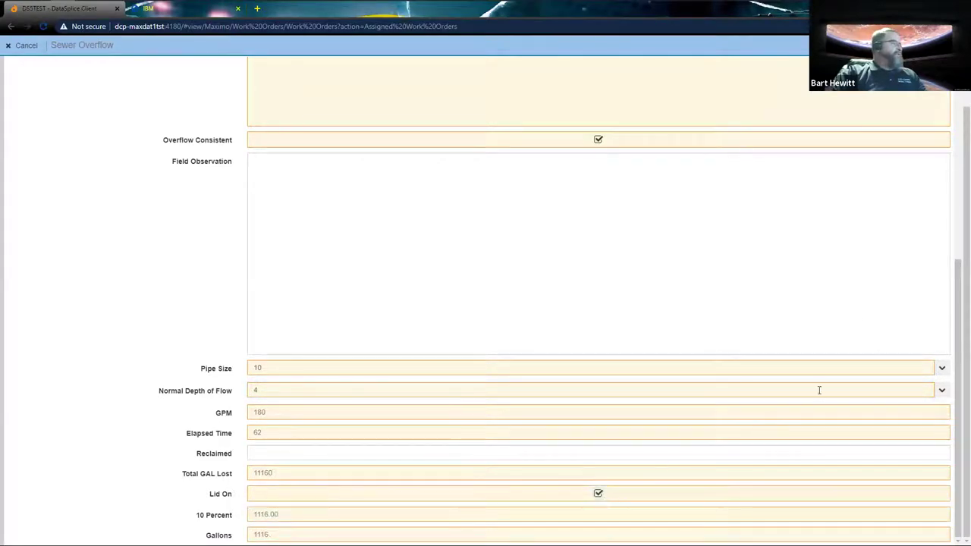
left_click_drag(956, 336, 956, 165)
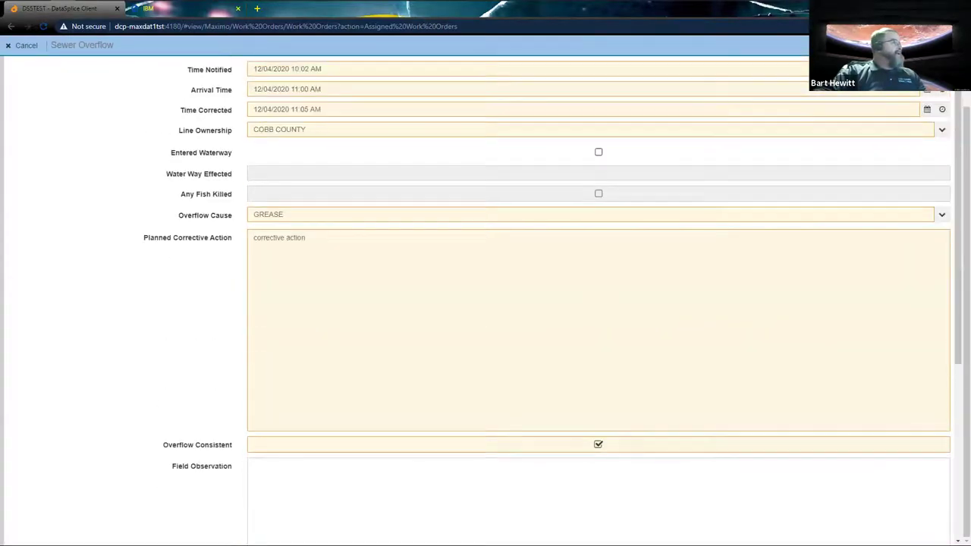
key("Escape")
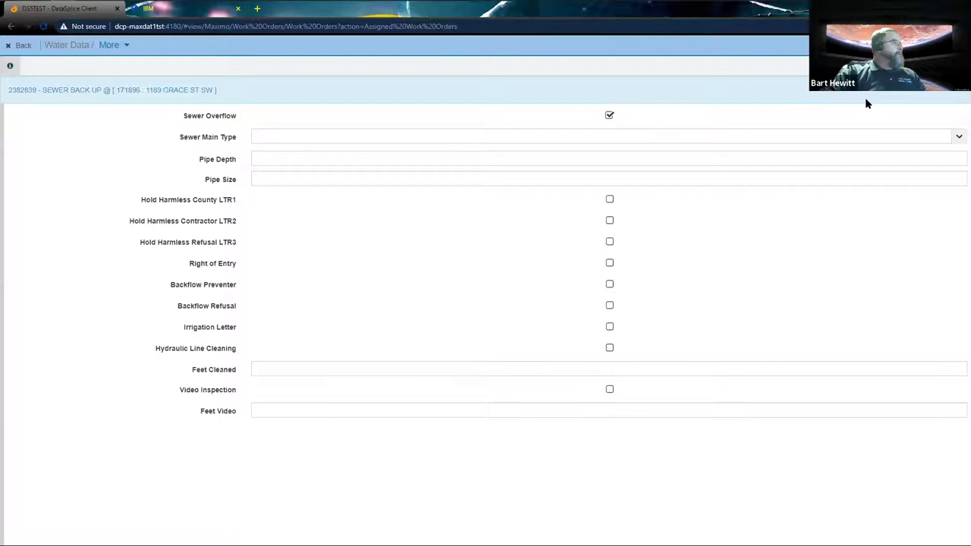
Record failure cause code GREASE and remedy code CLEAR
key("Escape")
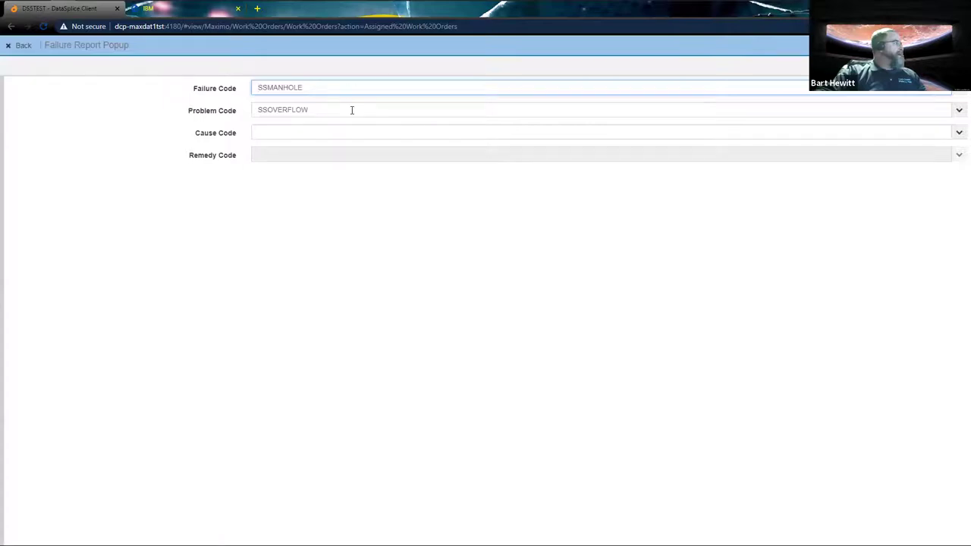
left_click(958, 134)
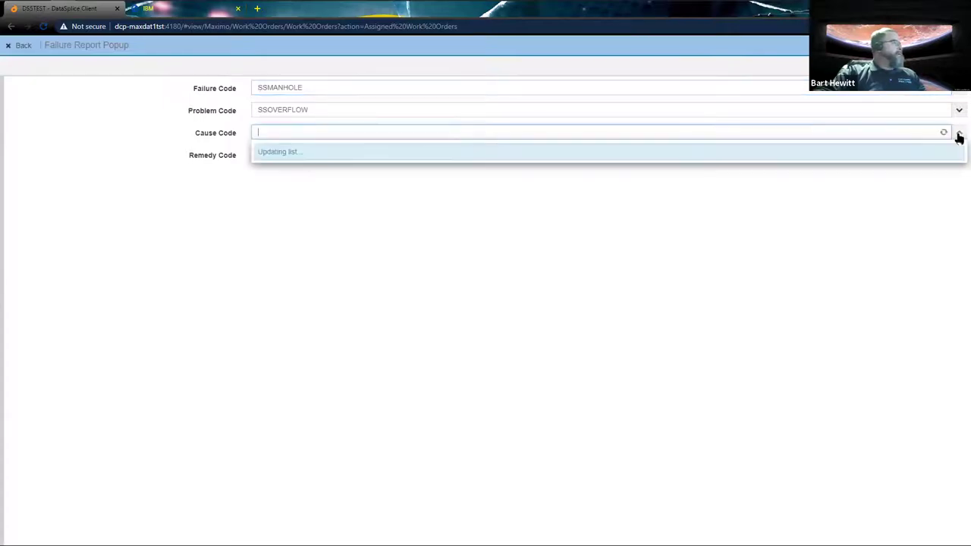
left_click(774, 173)
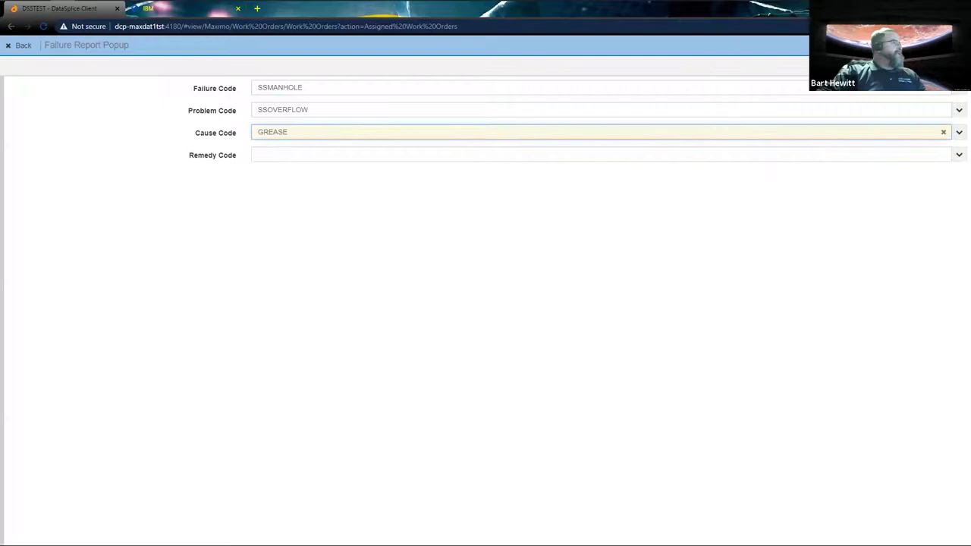
left_click(959, 158)
left_click(806, 175)
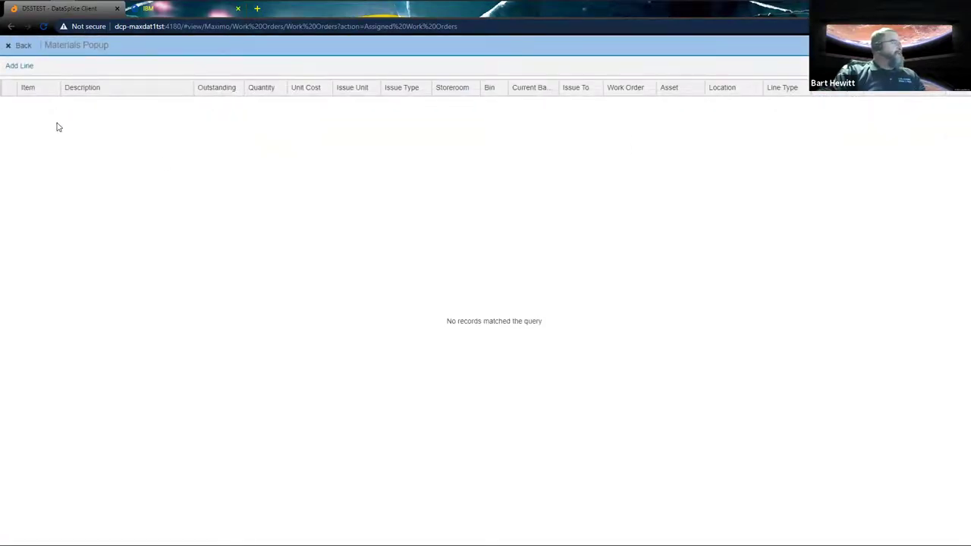
Add a material line for the 8-inch Fernco coupling 65933-I003 and save it
left_click(26, 69)
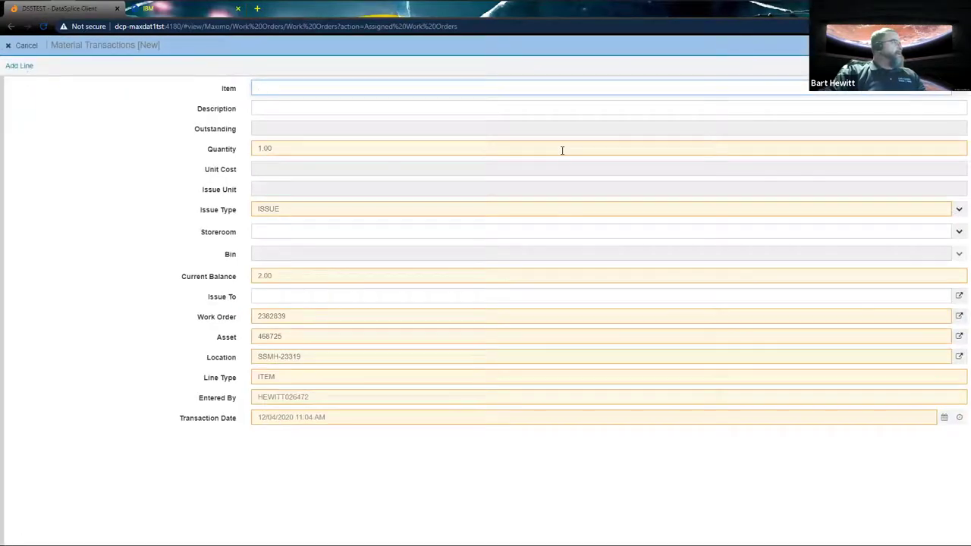
left_click(957, 93)
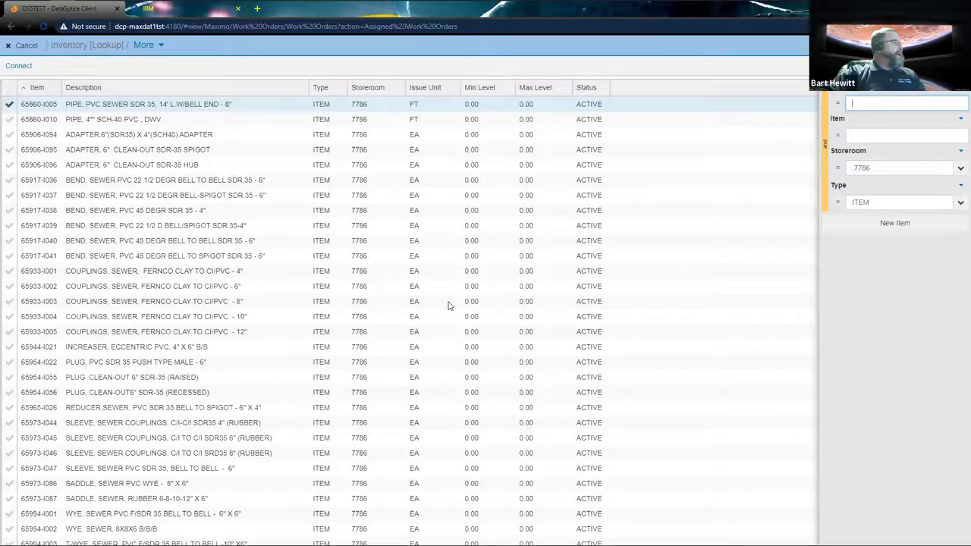
scroll(448, 305, "down", 1)
scroll(450, 318, "up", 1)
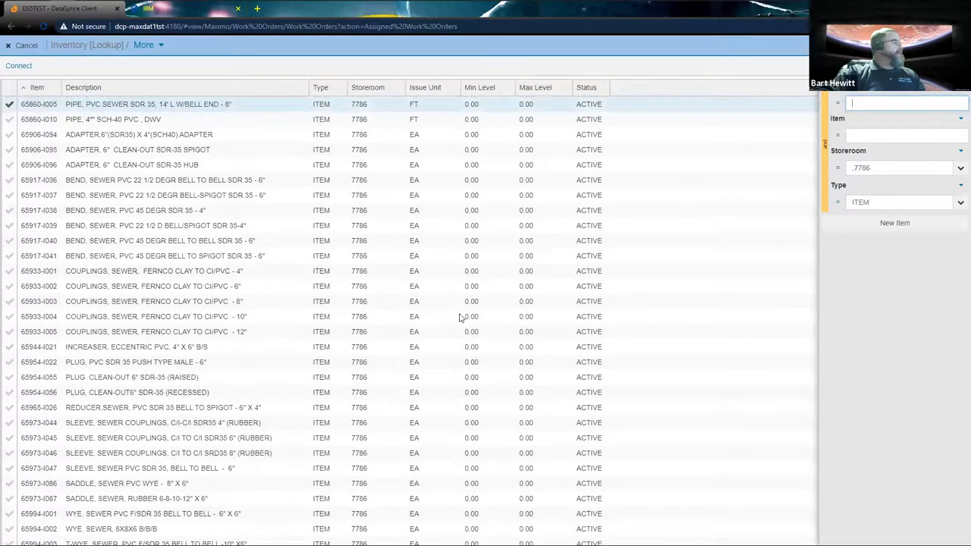
scroll(463, 319, "down", 1)
scroll(445, 357, "up", 1)
double_click(32, 303)
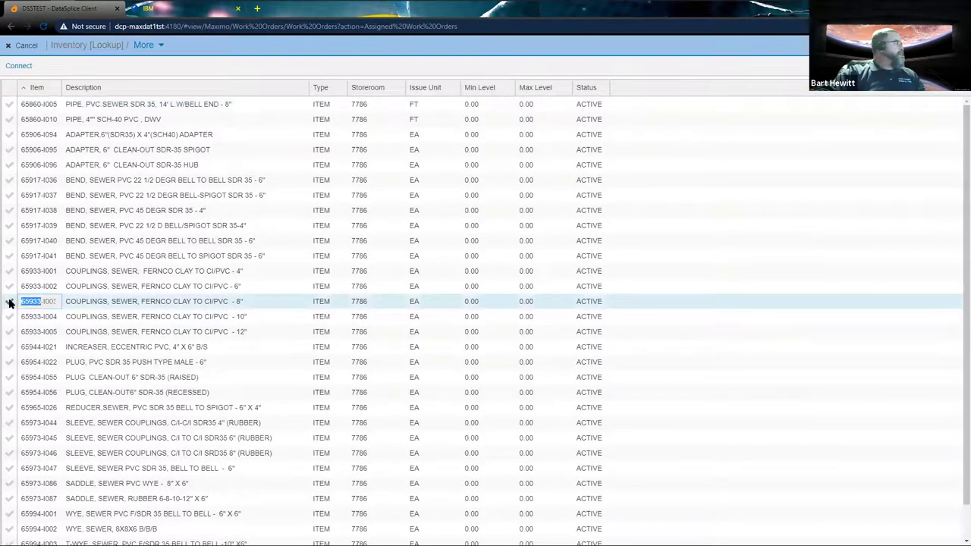
left_click(9, 302)
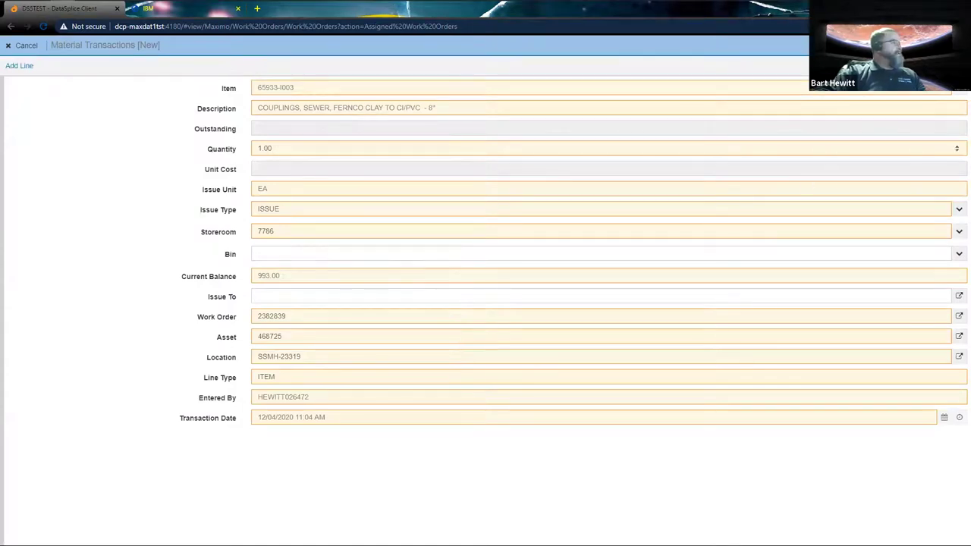
key("Return")
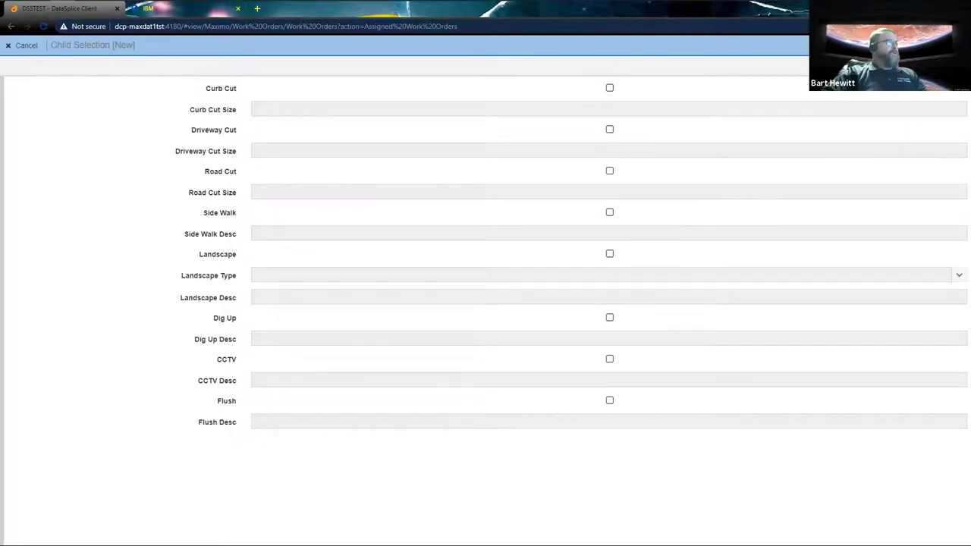
Transmit and sync the completed order, then reselect 2382839 in Assigned Work Orders
key("Escape")
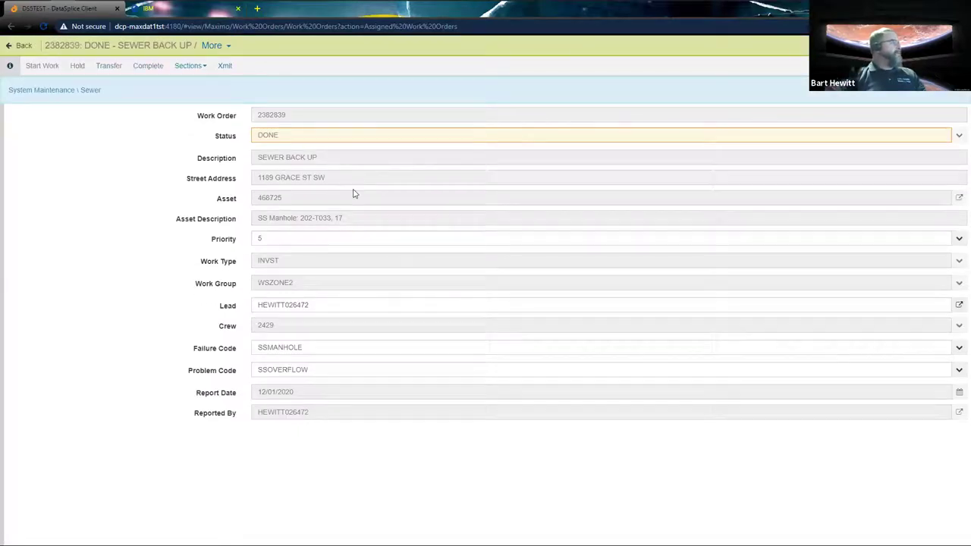
left_click(224, 67)
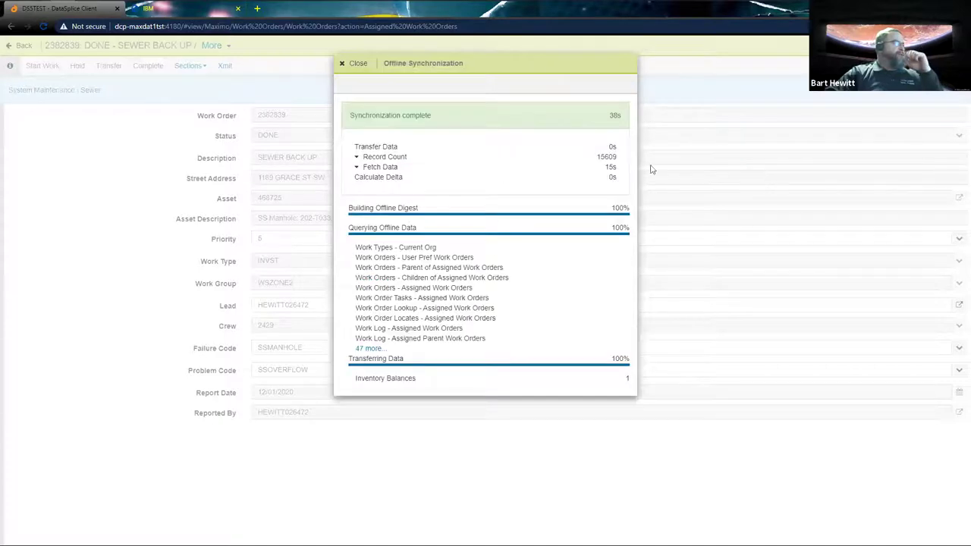
left_click(341, 63)
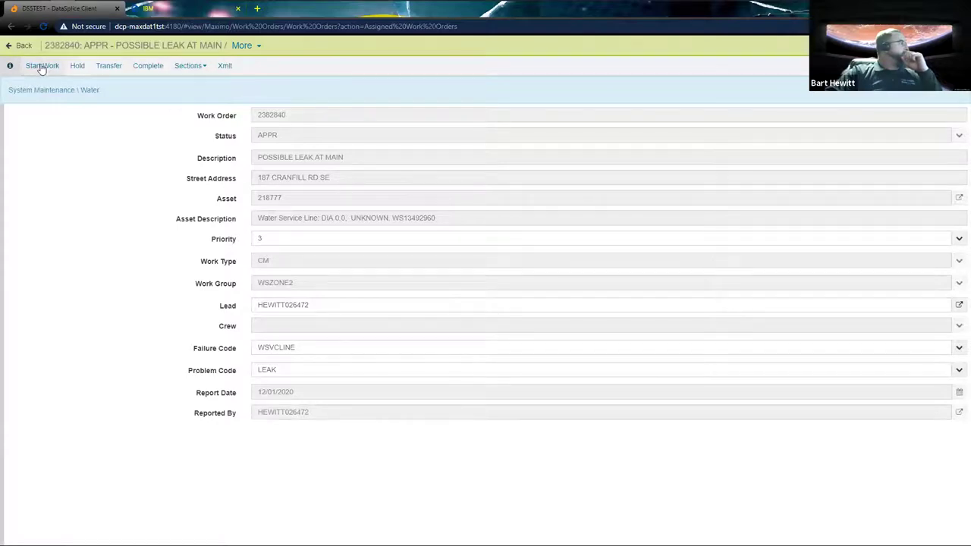
left_click(6, 48)
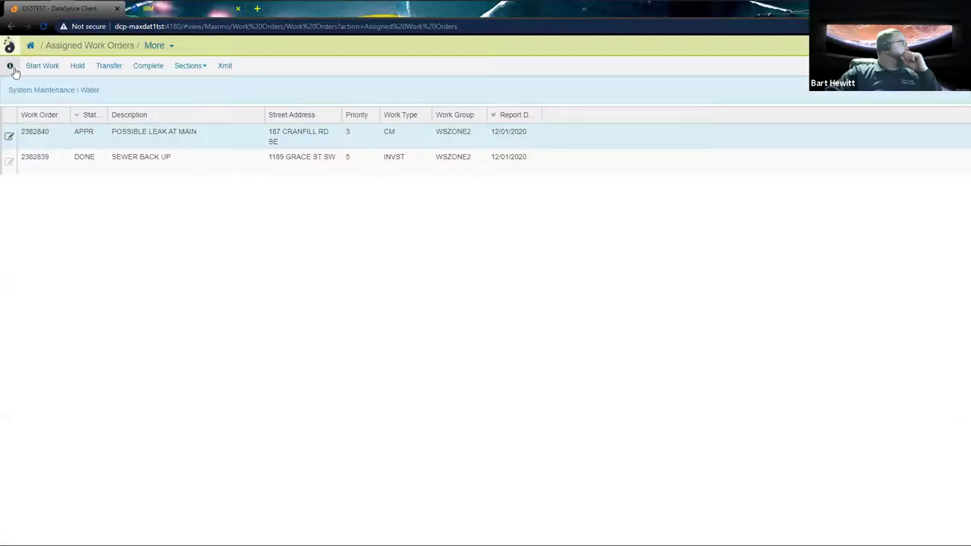
left_click(88, 157)
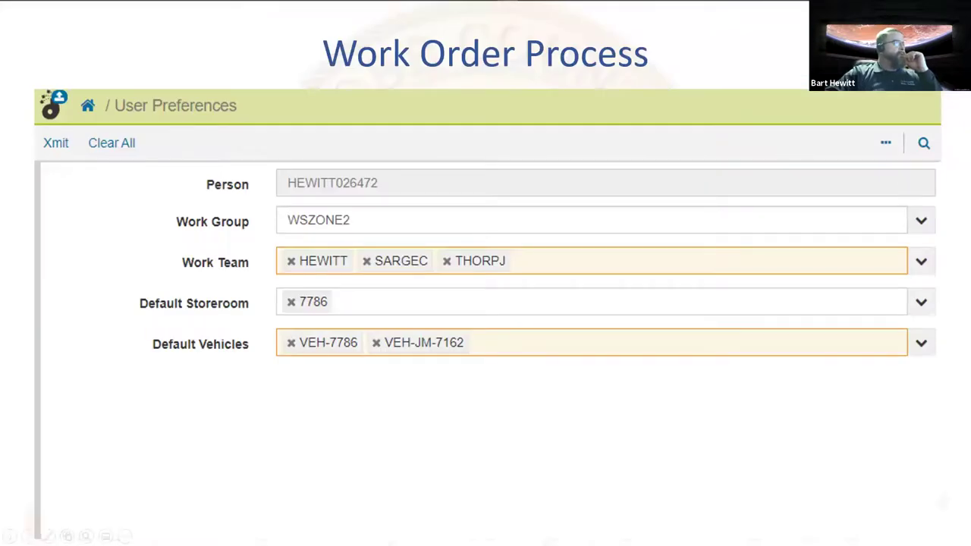
Advance six slides to the Work Order Process Child Selection slide
key("Right")
key("Right")
key("Right")
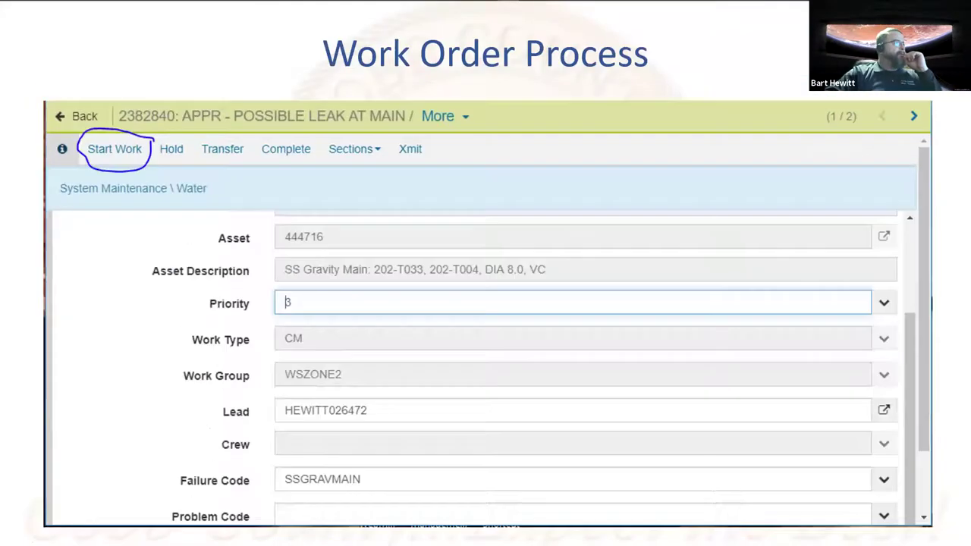
key("Right")
key("Right")
key("Right")
key("Right")
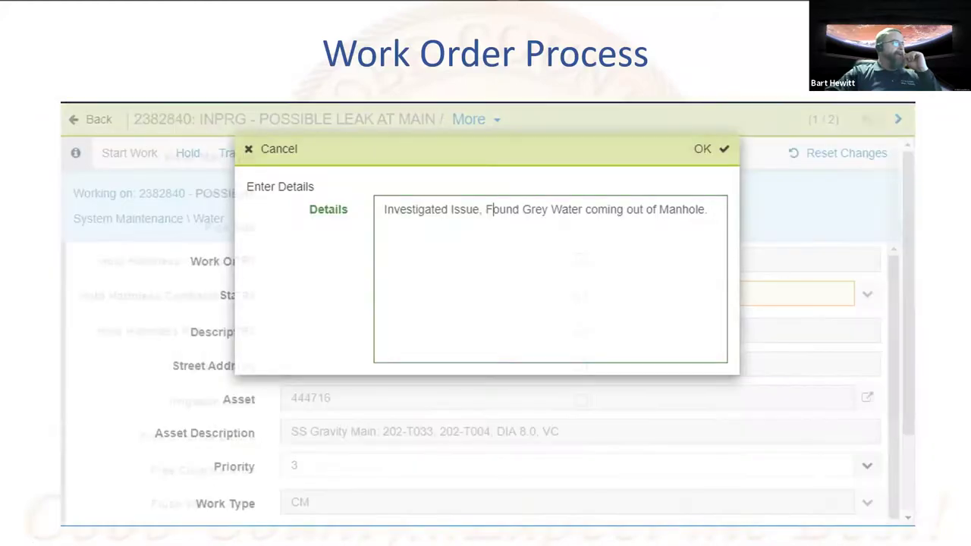
key("Right")
key("Right")
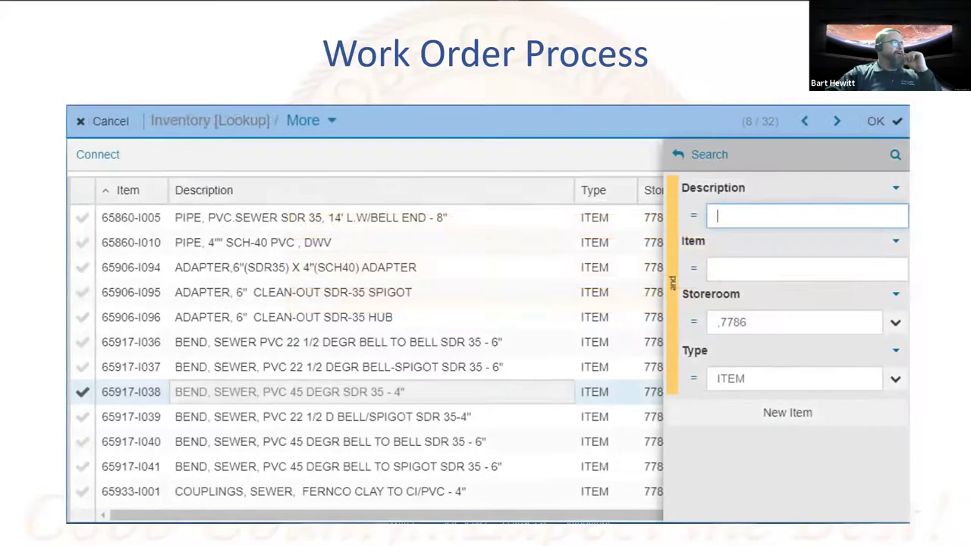
key("Right")
key("Right")
key("Right")
key("Right")
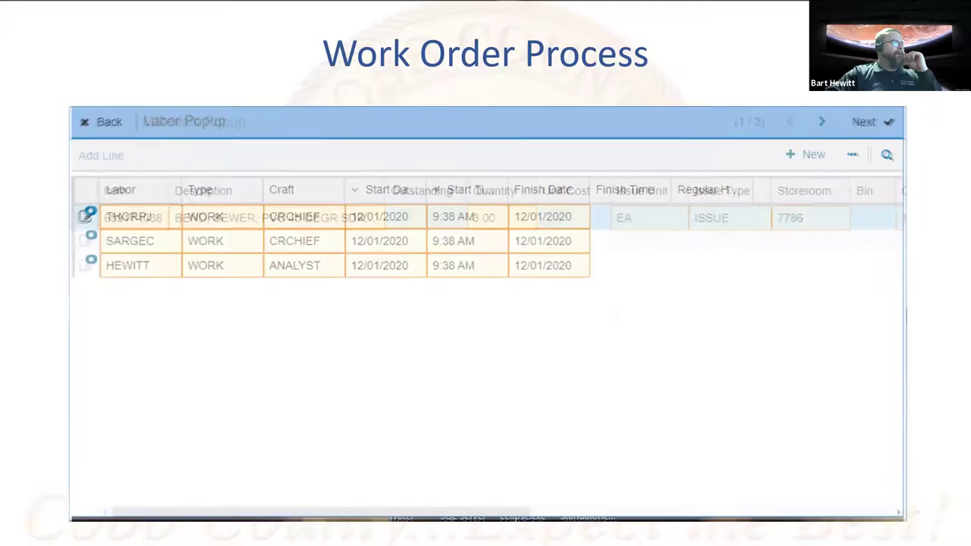
key("Right")
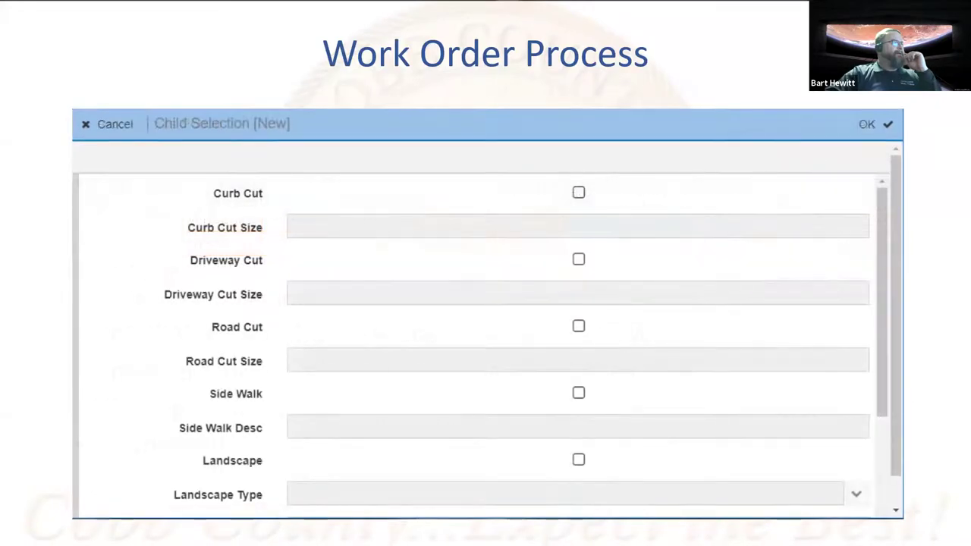
key("Right")
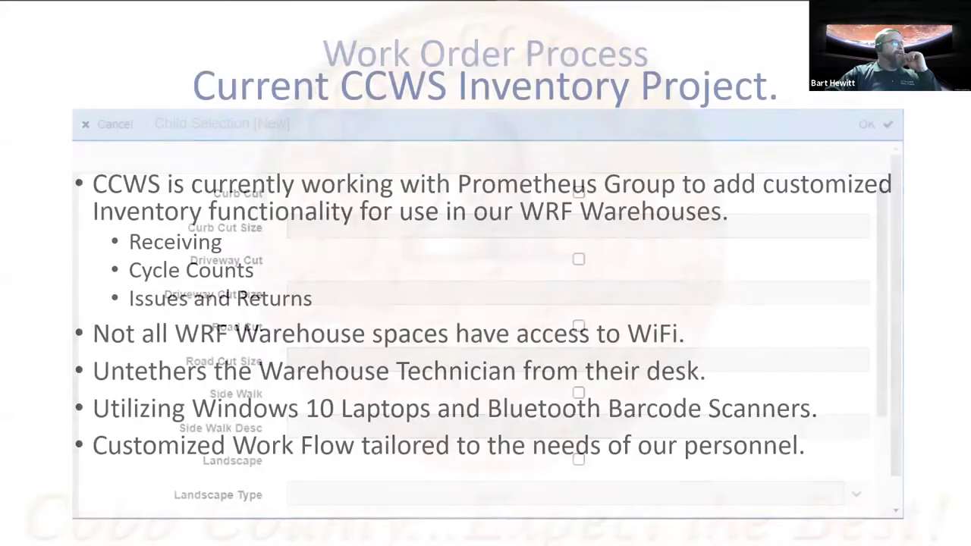